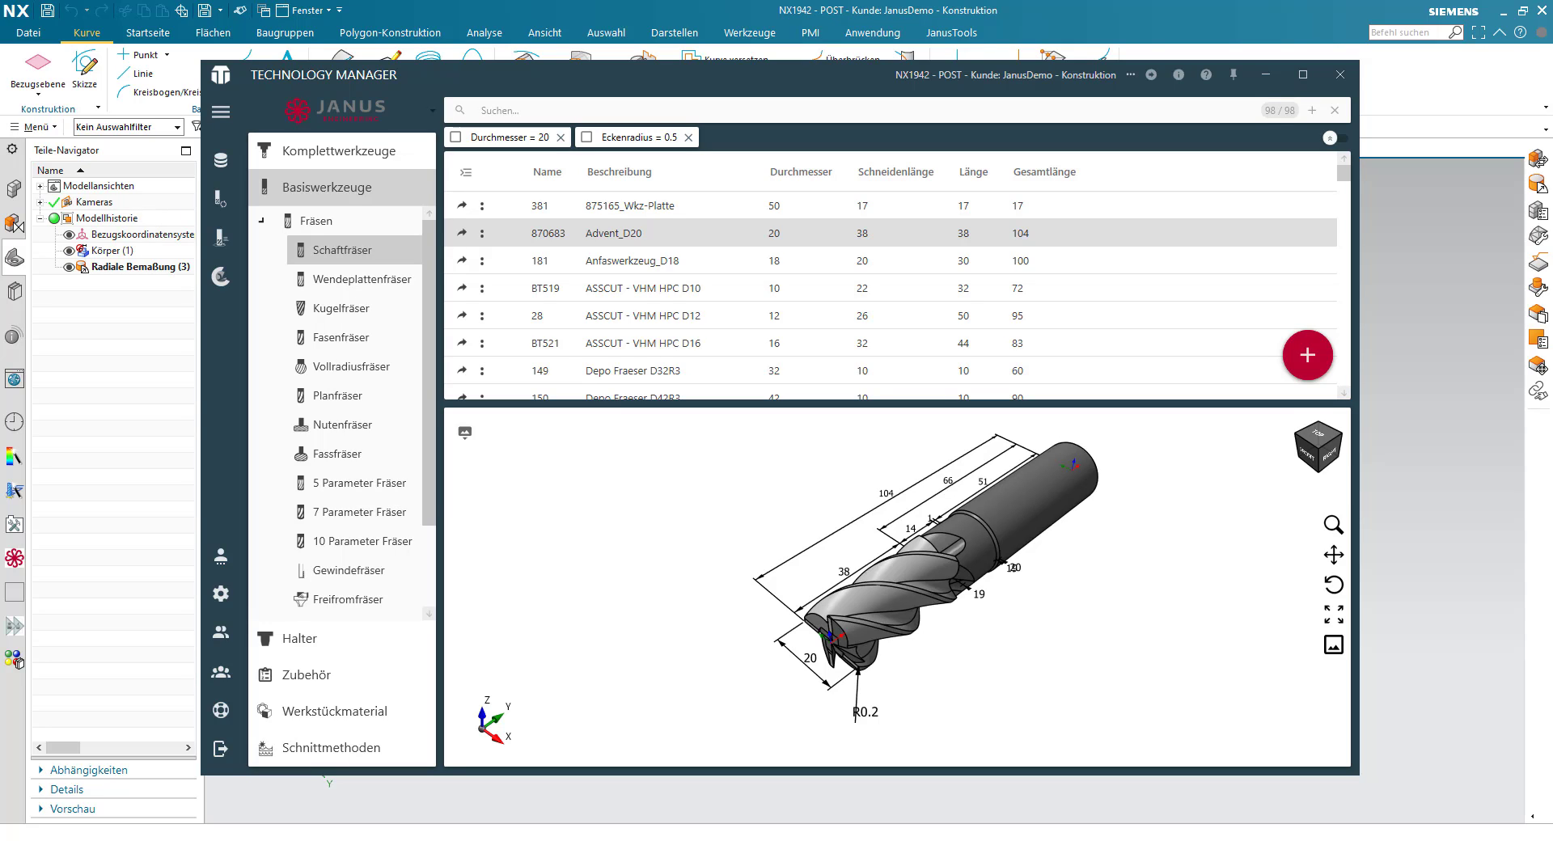
Switch to NX and examine the tool holder model from another angle.
left_click(957, 17)
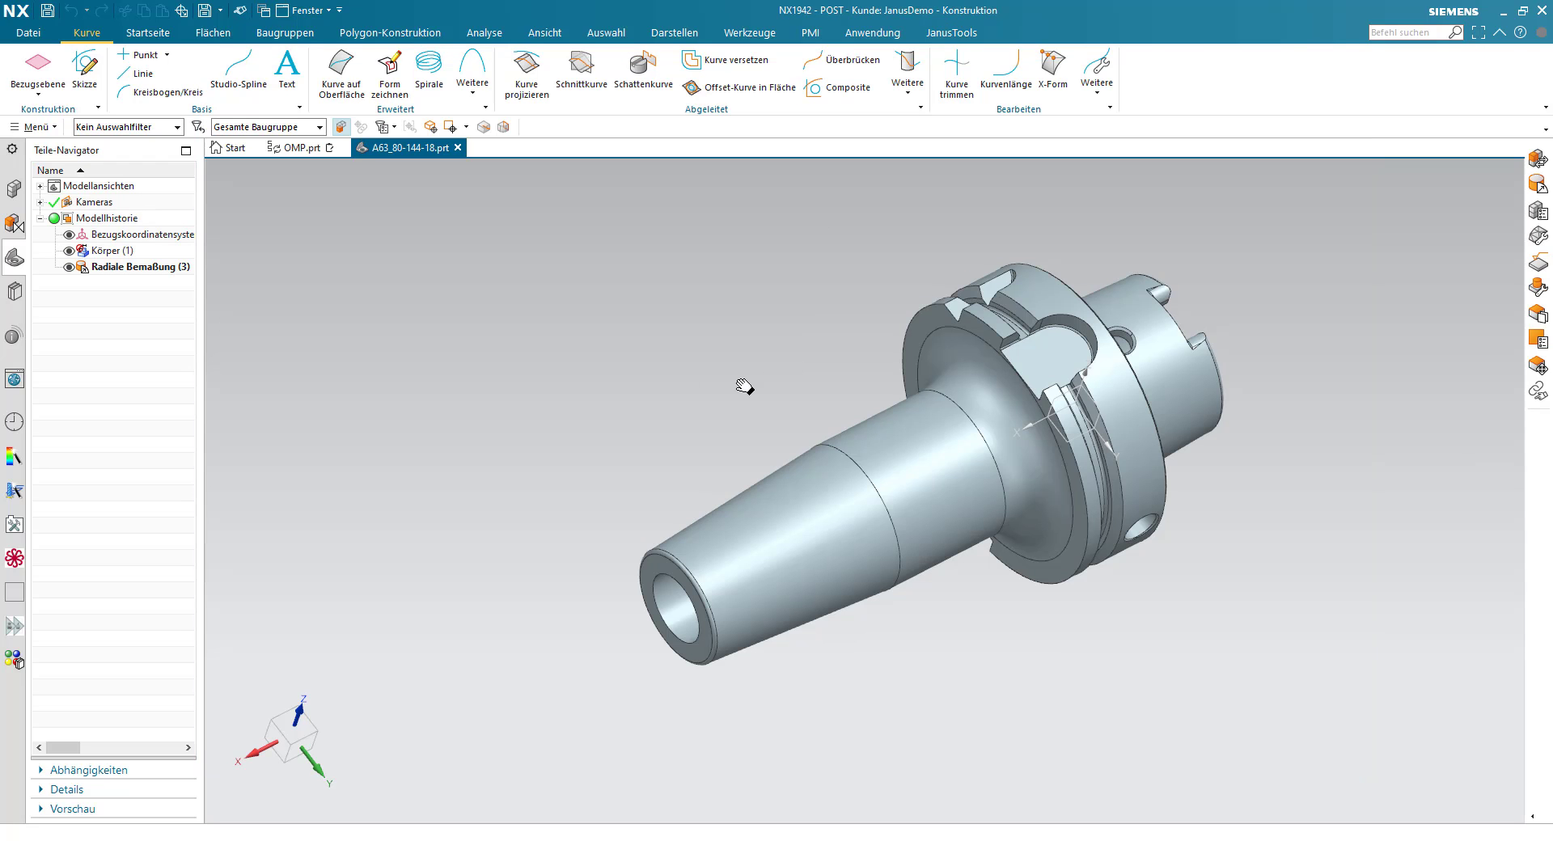
middle_click_drag(742, 388, 1086, 362)
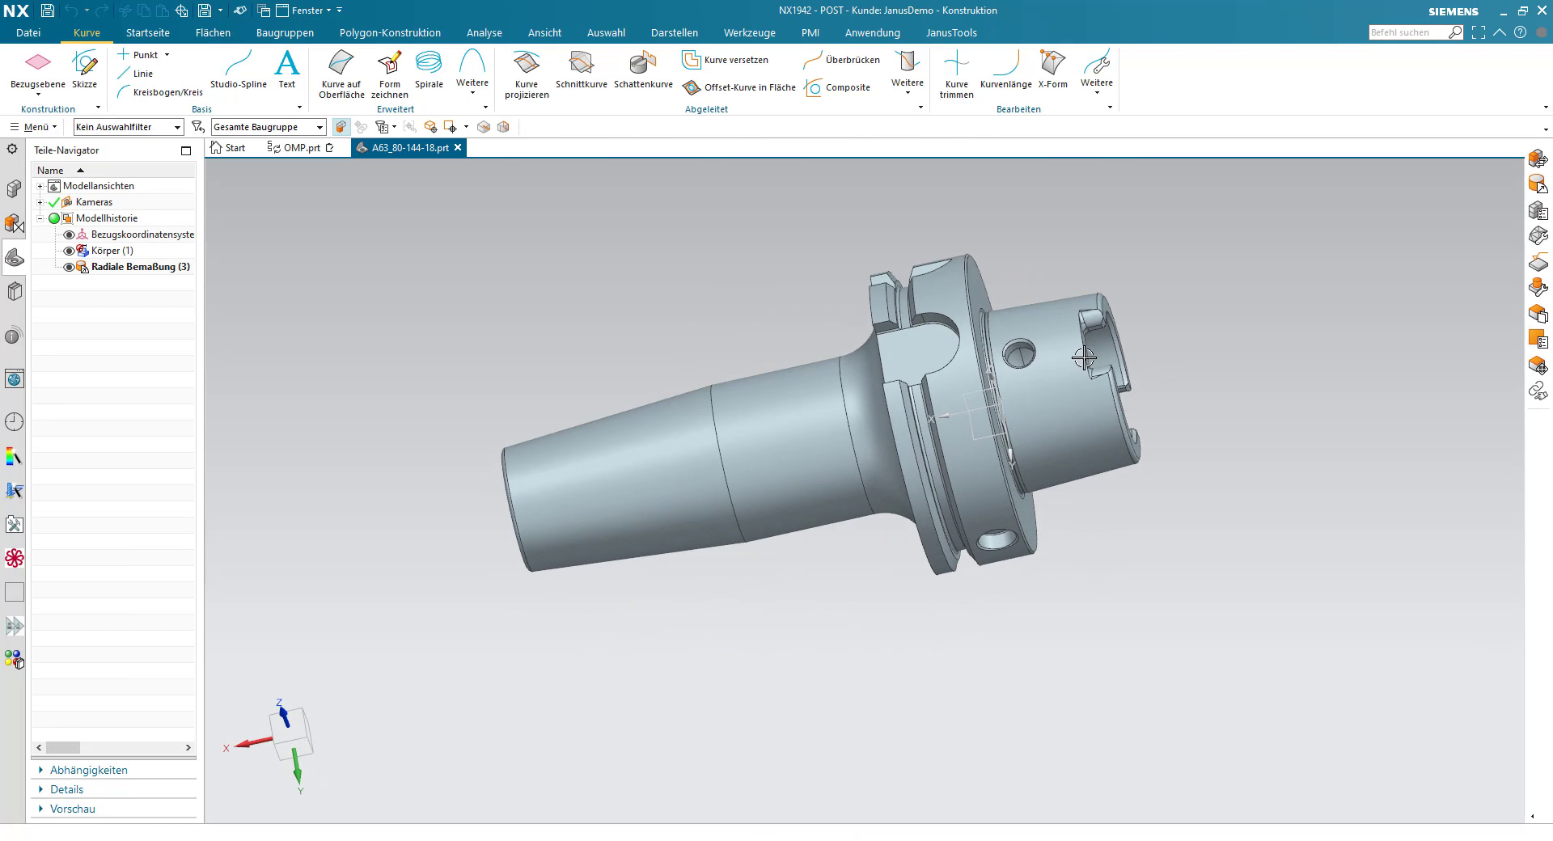
left_click(1085, 363)
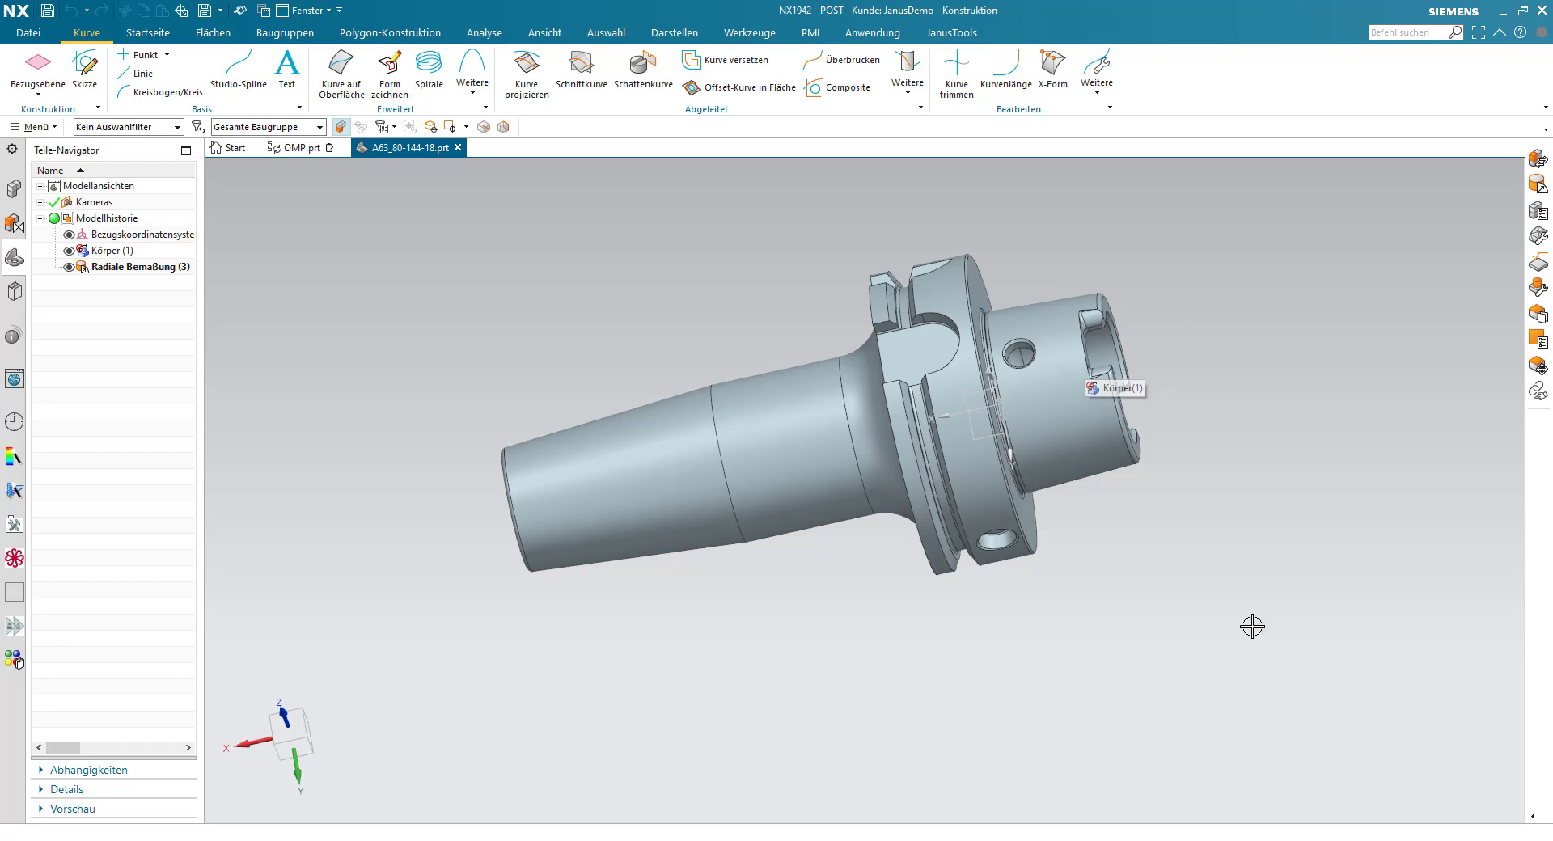
Switch back to Technology Manager and preview the Gross_auf_klein and 874466_Adapter extensions among the holders (Halter).
key("alt+Tab")
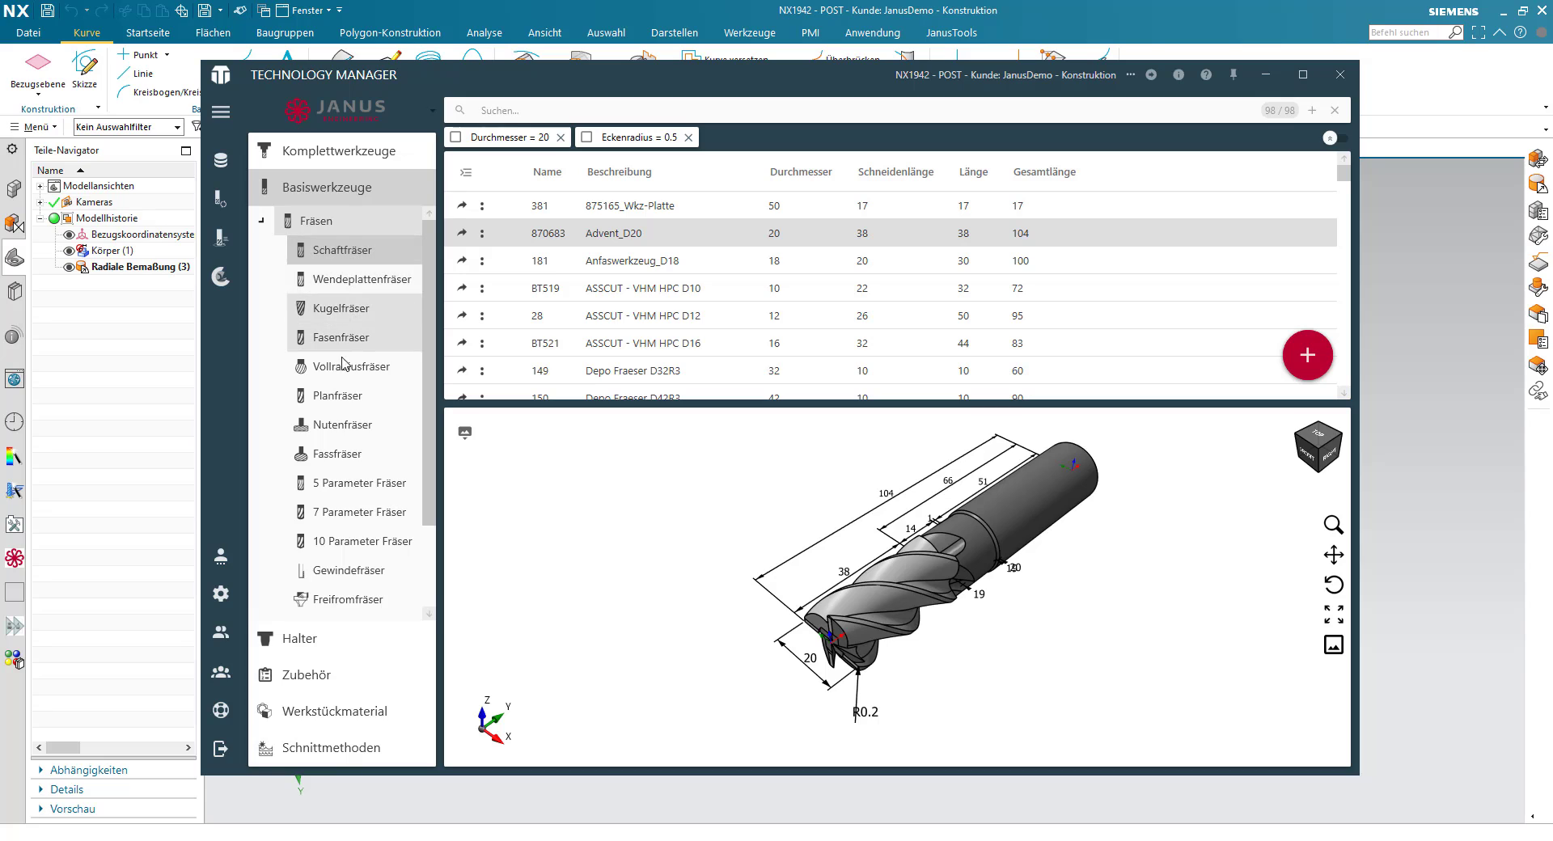
left_click(370, 641)
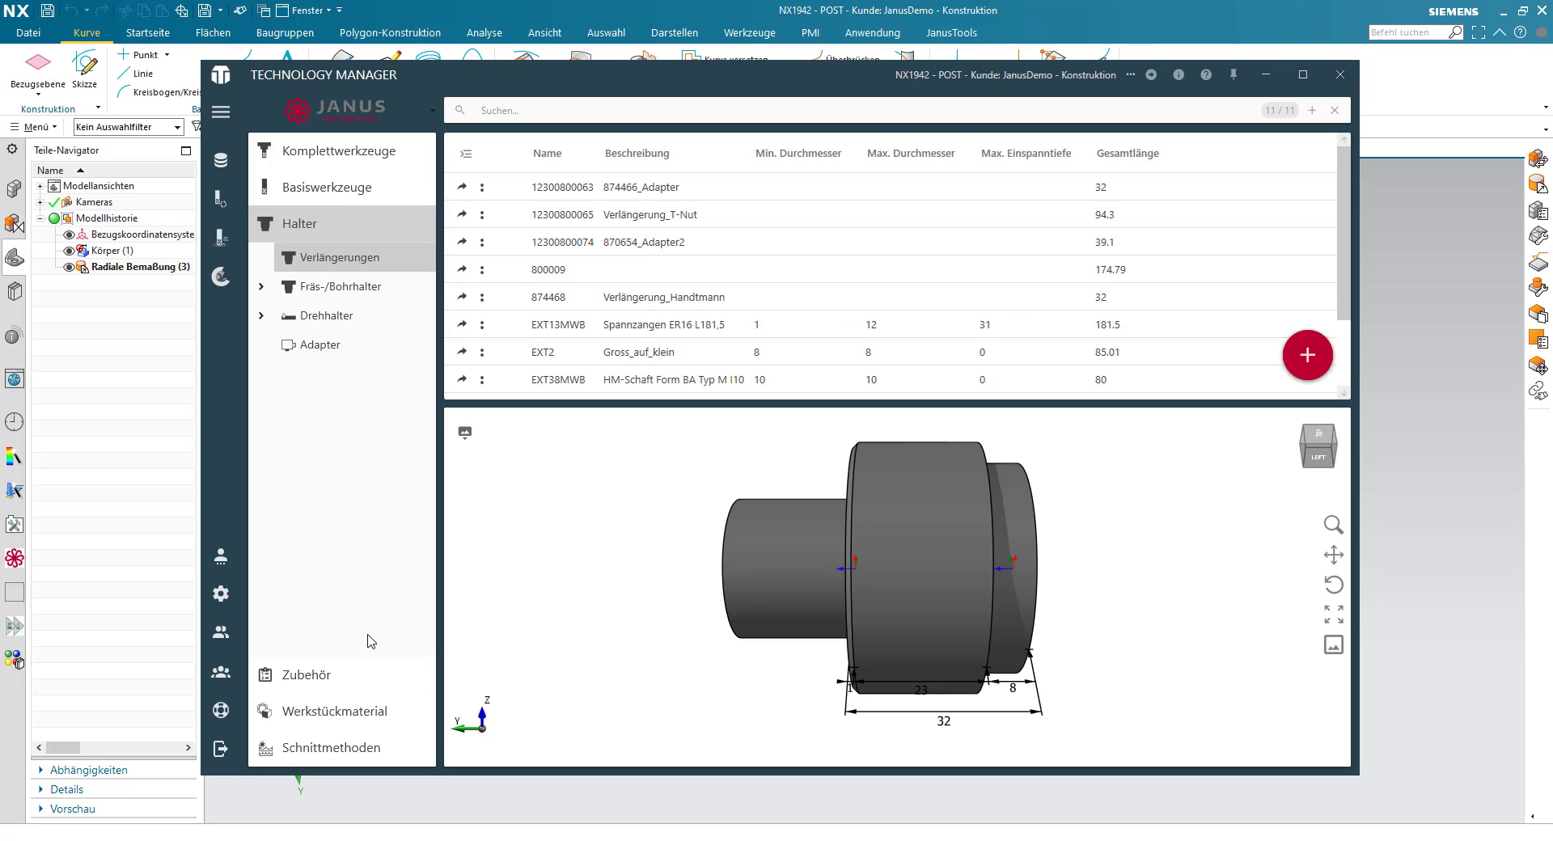
left_click_drag(656, 402, 651, 464)
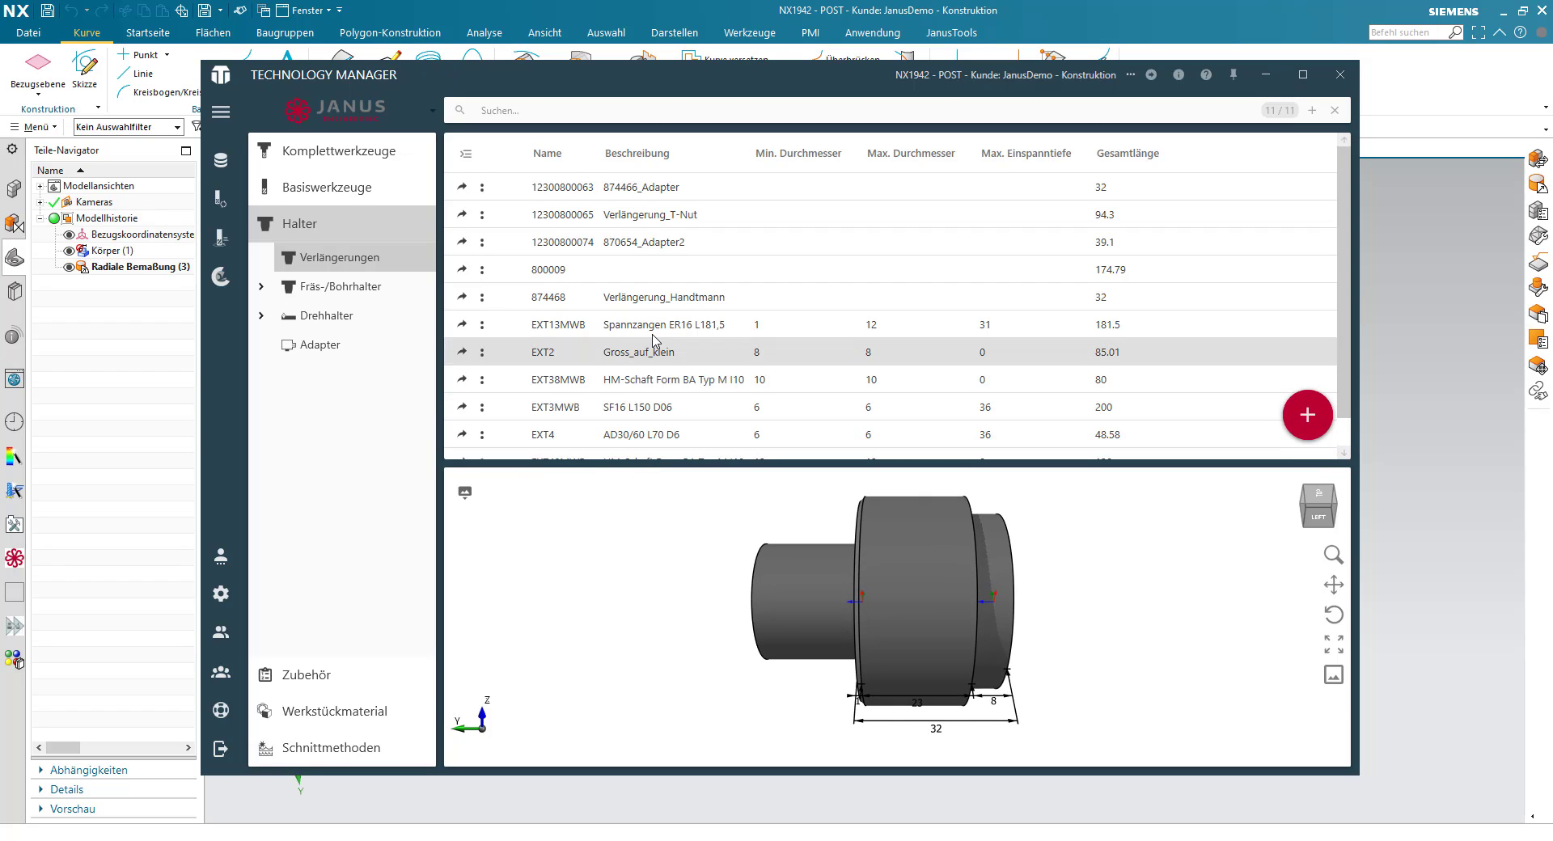
left_click(654, 332)
left_click(660, 363)
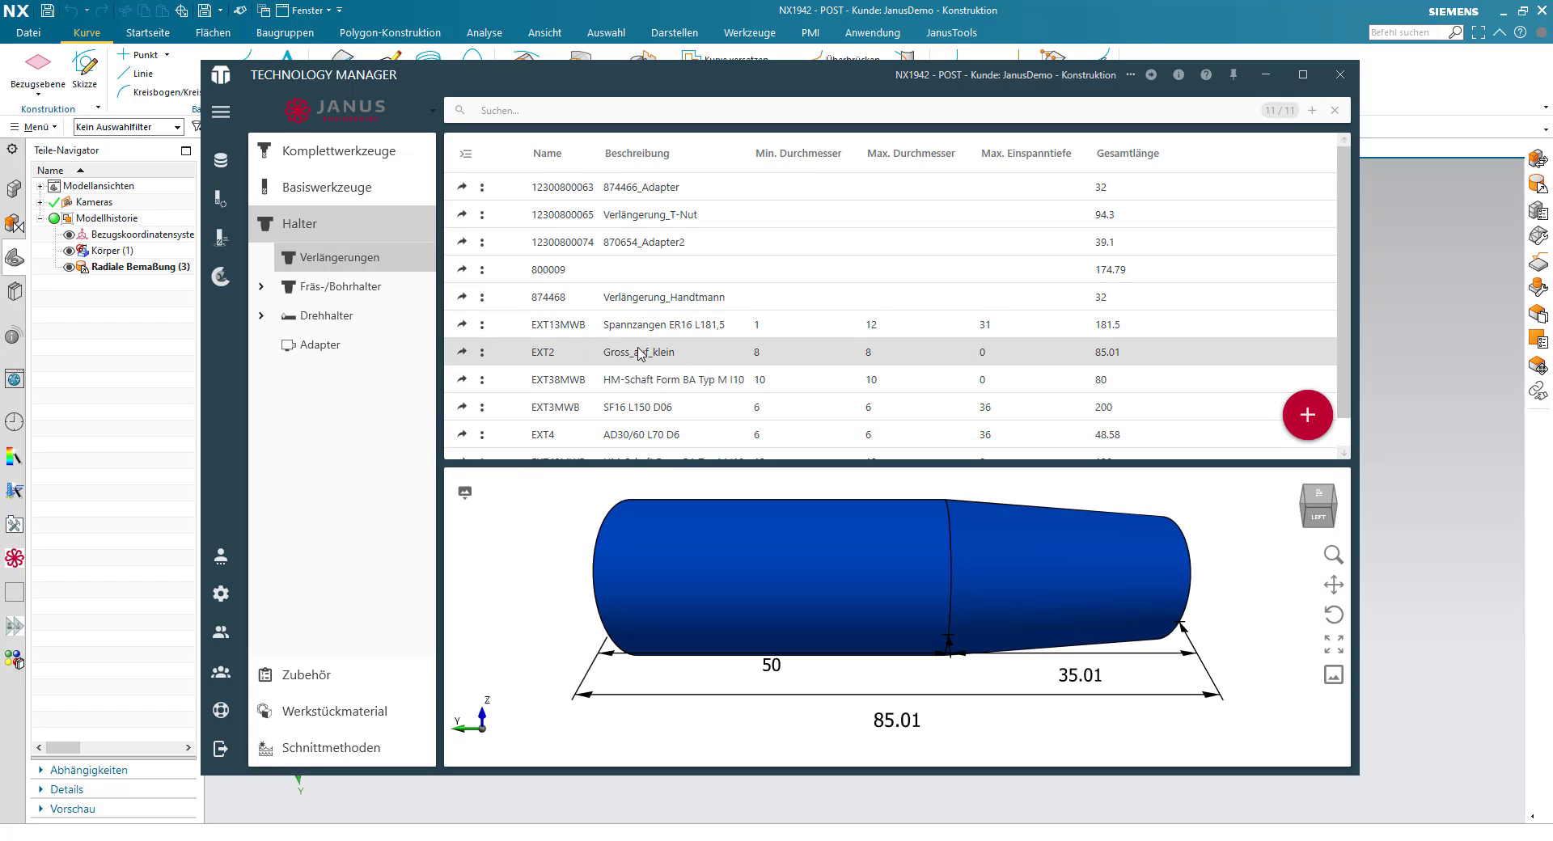
left_click(635, 199)
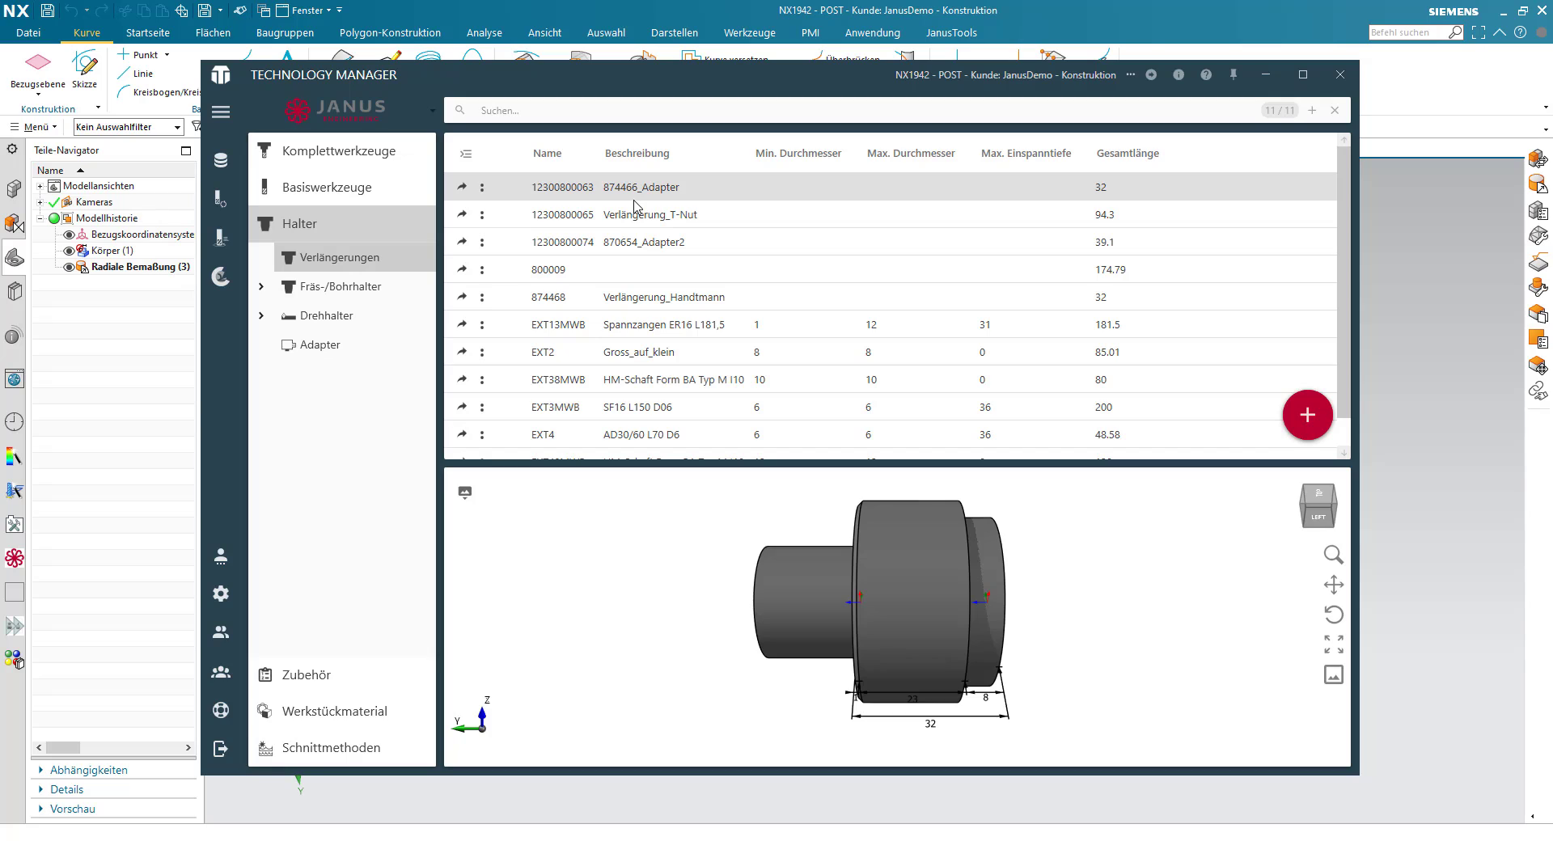
Start creating a new holder component with subtype Fräs-/Bohrkomponente and variant HSK63.
left_click(1287, 417)
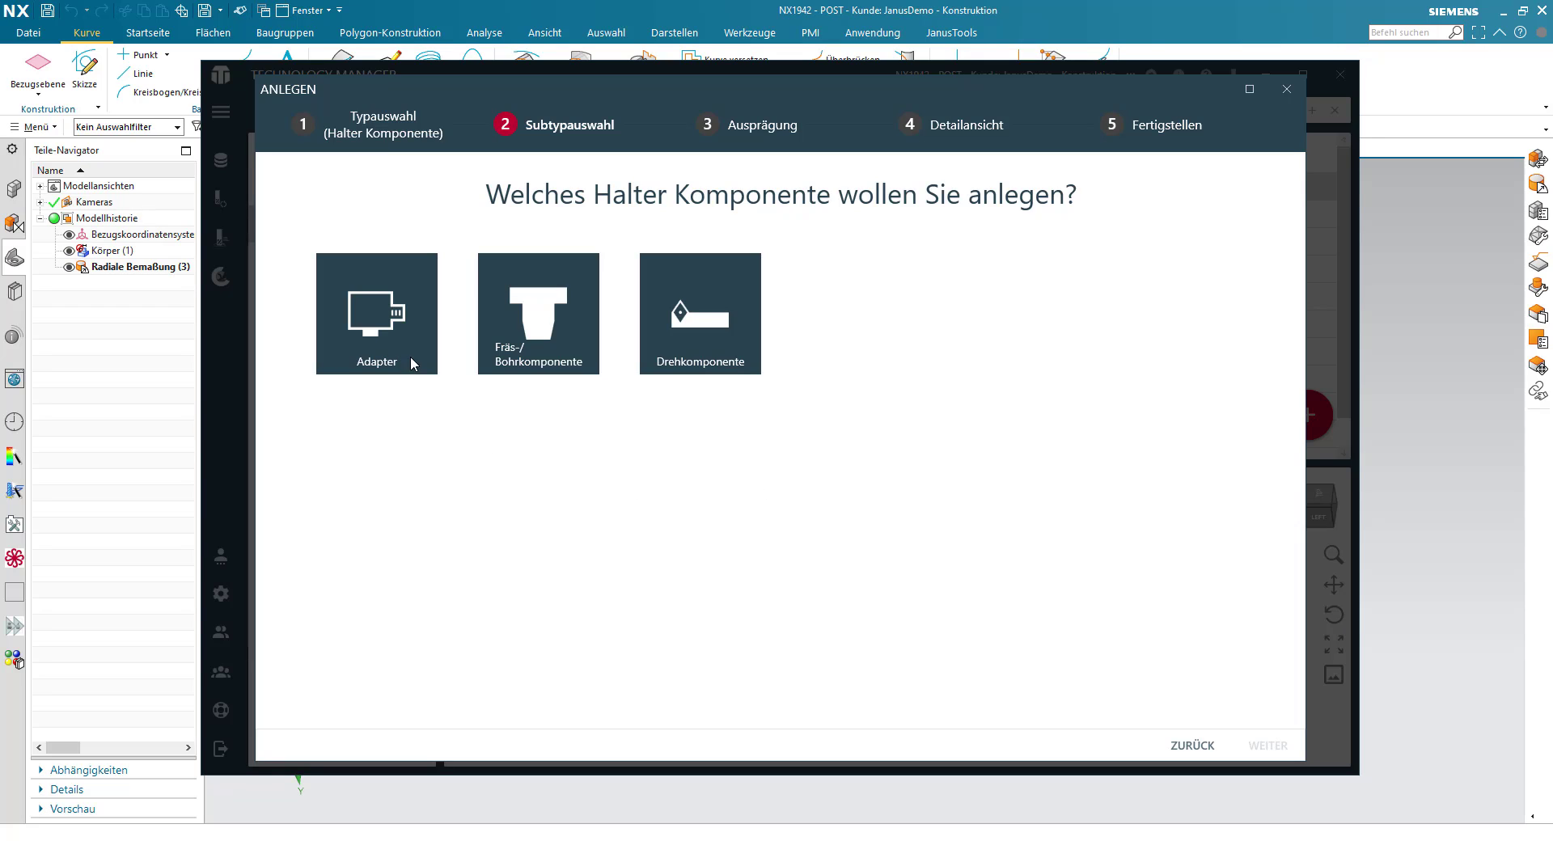
left_click(571, 329)
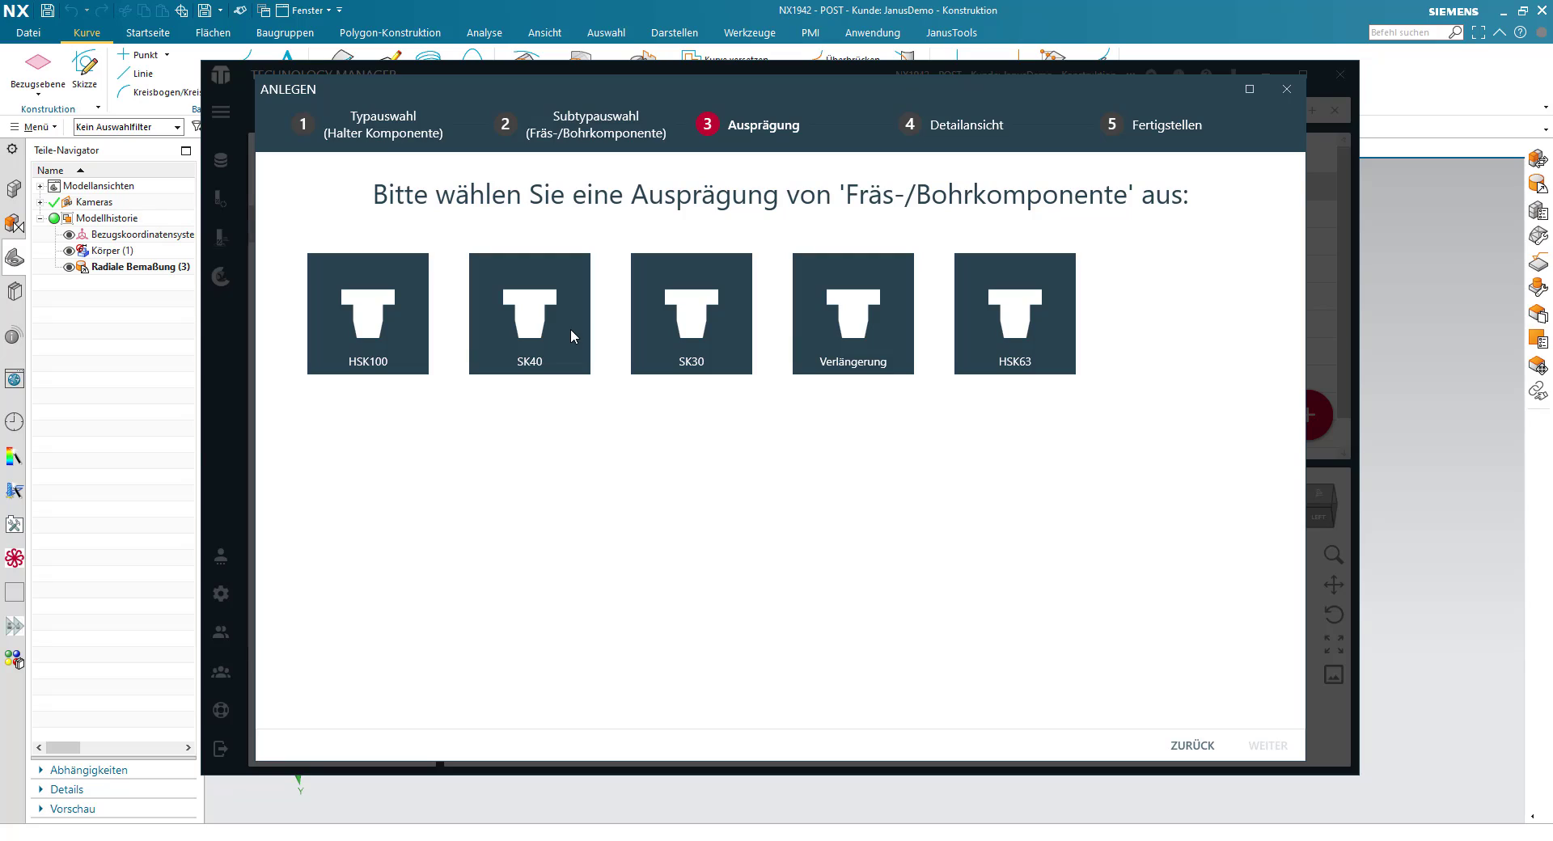
left_click(1032, 310)
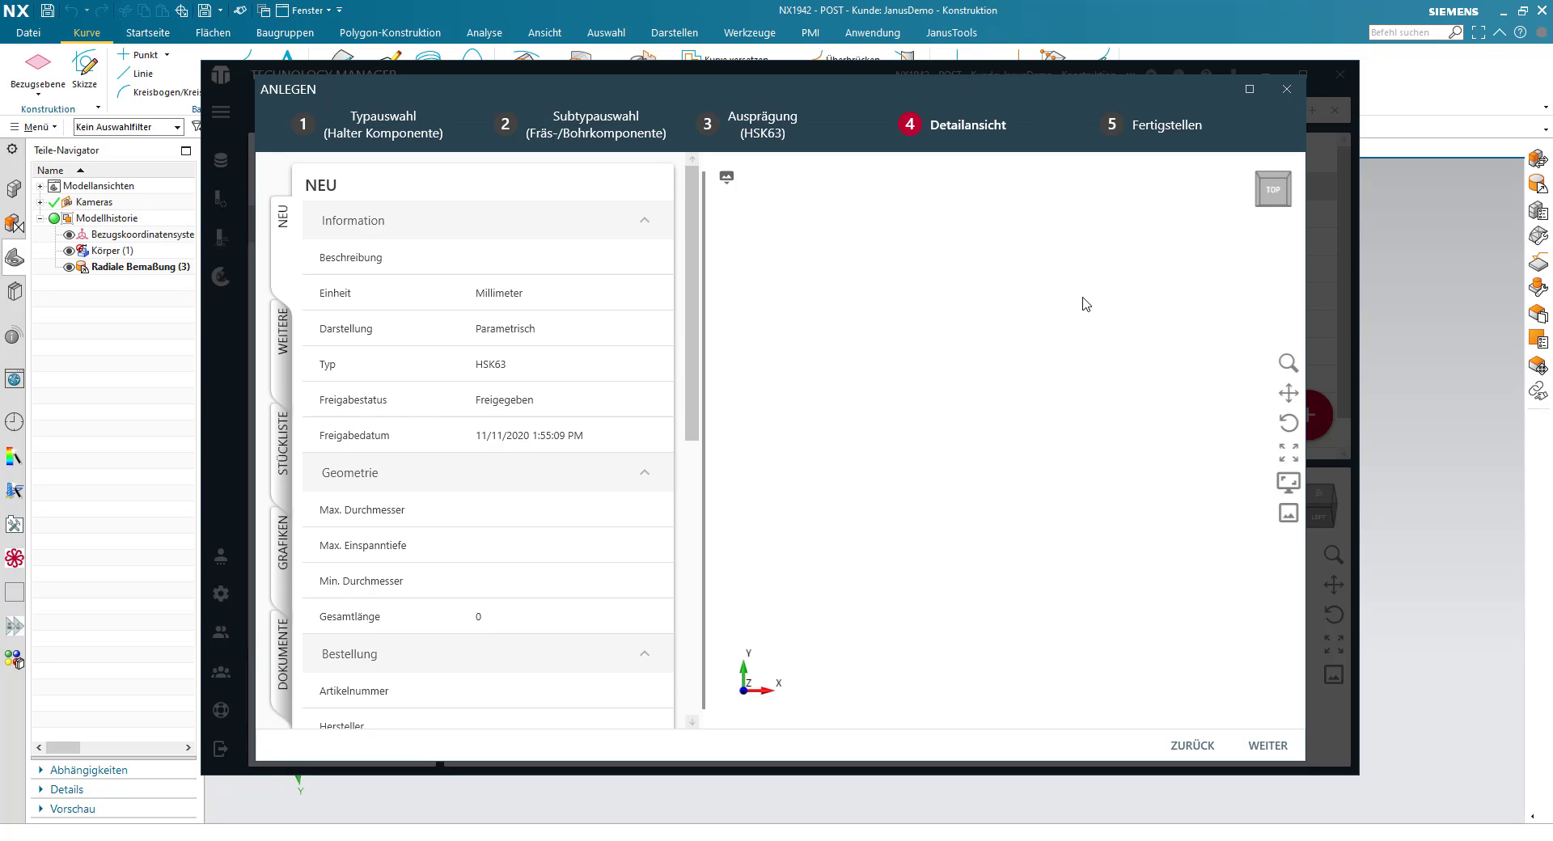
Add the first component step with lower and upper diameters of 20 mm and a length of 10 mm.
left_click(285, 368)
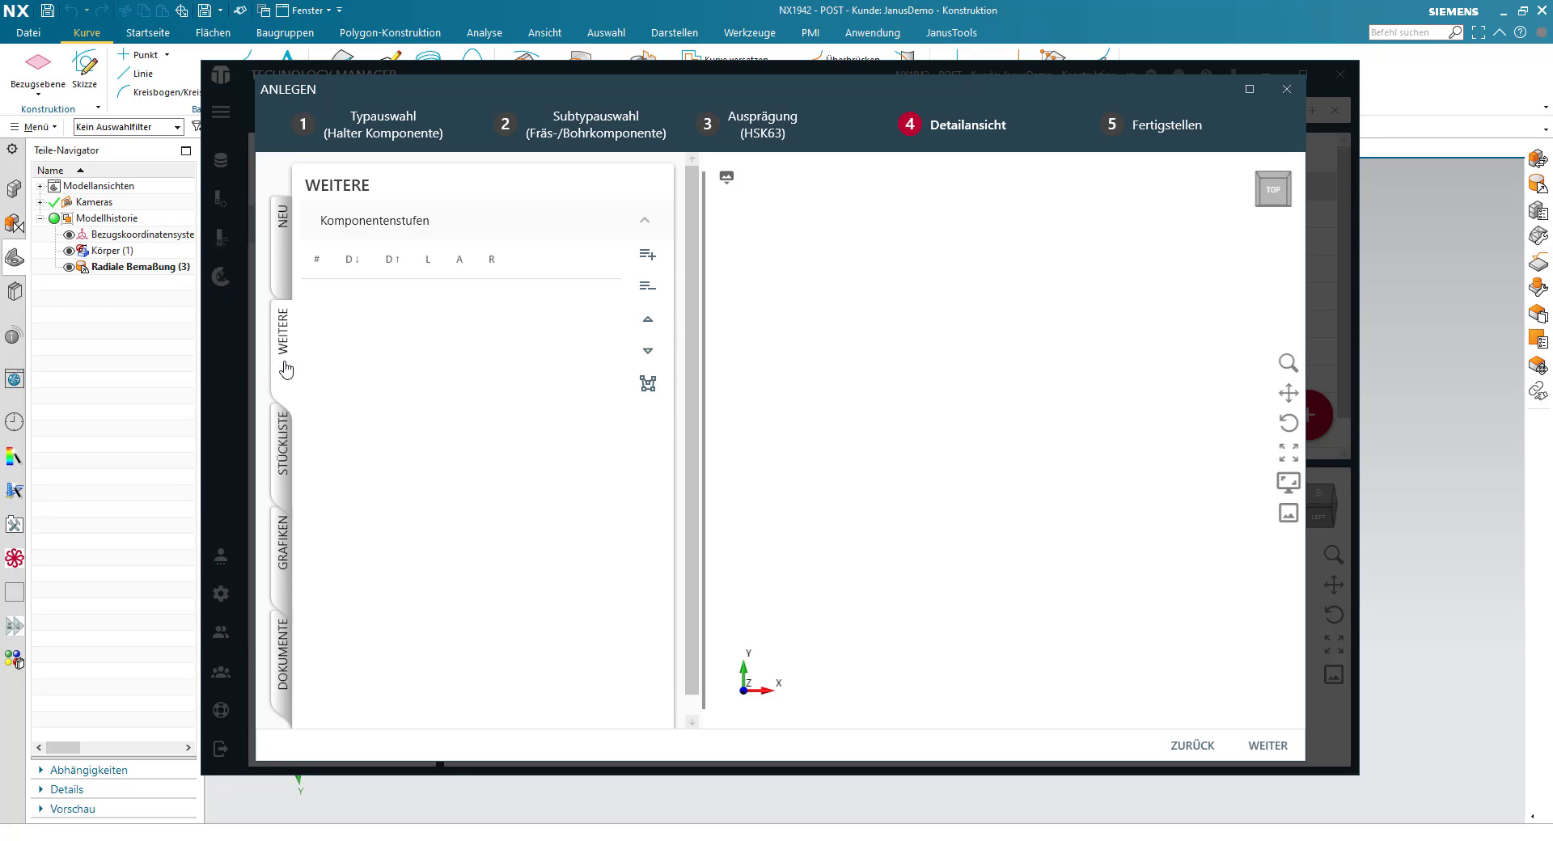
left_click(647, 254)
left_click(359, 297)
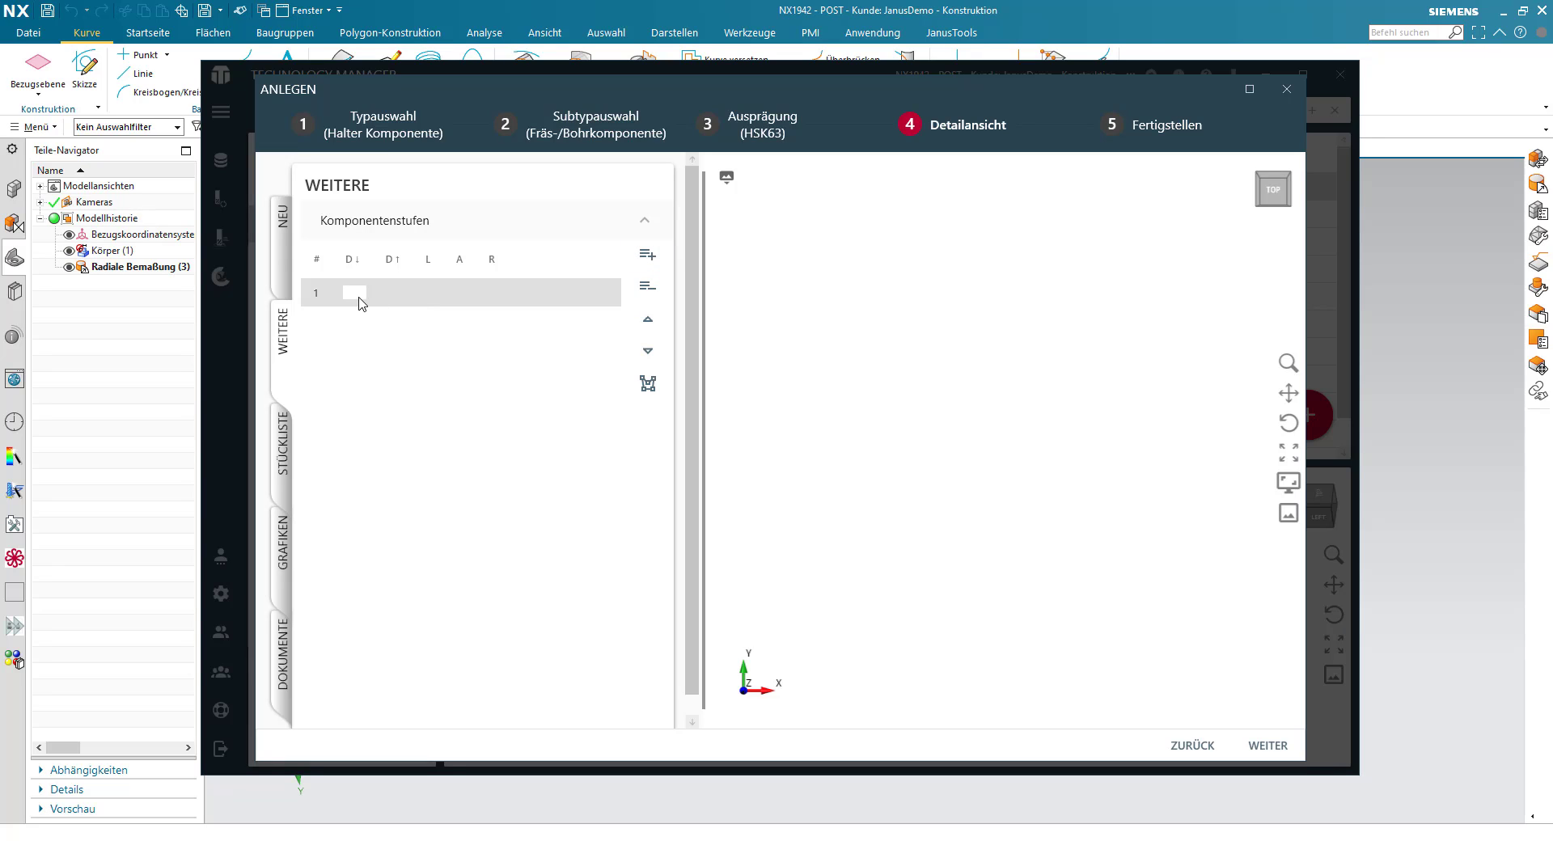
type("20")
key("Tab")
type("20")
key("Tab")
type("10")
key("Return")
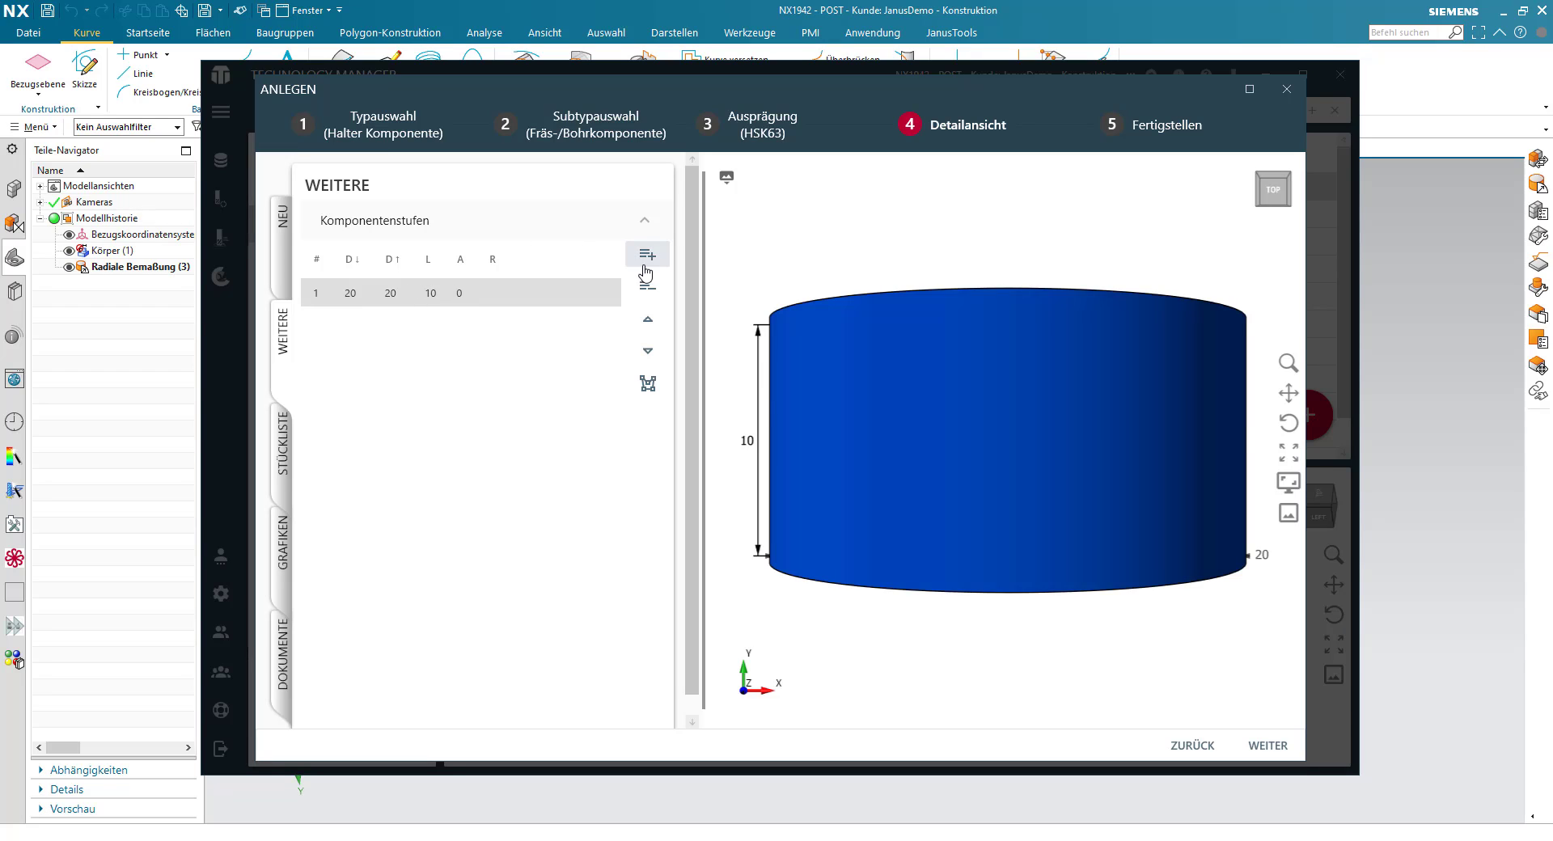
Give the second component step an upper diameter of 30 mm and a length of 20 mm.
left_click(353, 321)
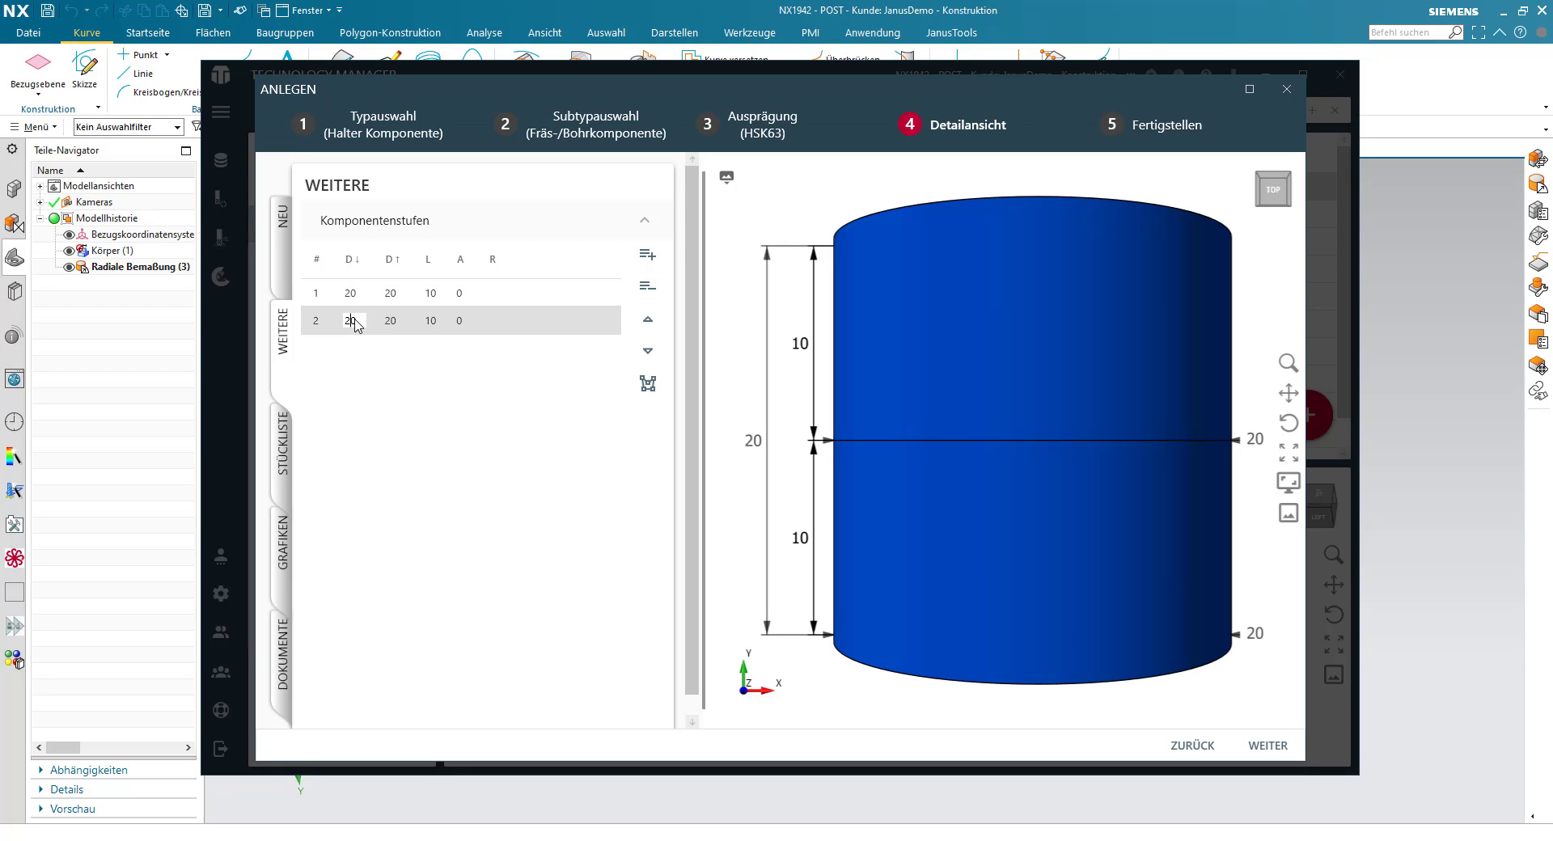
left_click(397, 322)
type("30")
key("Tab")
type("32")
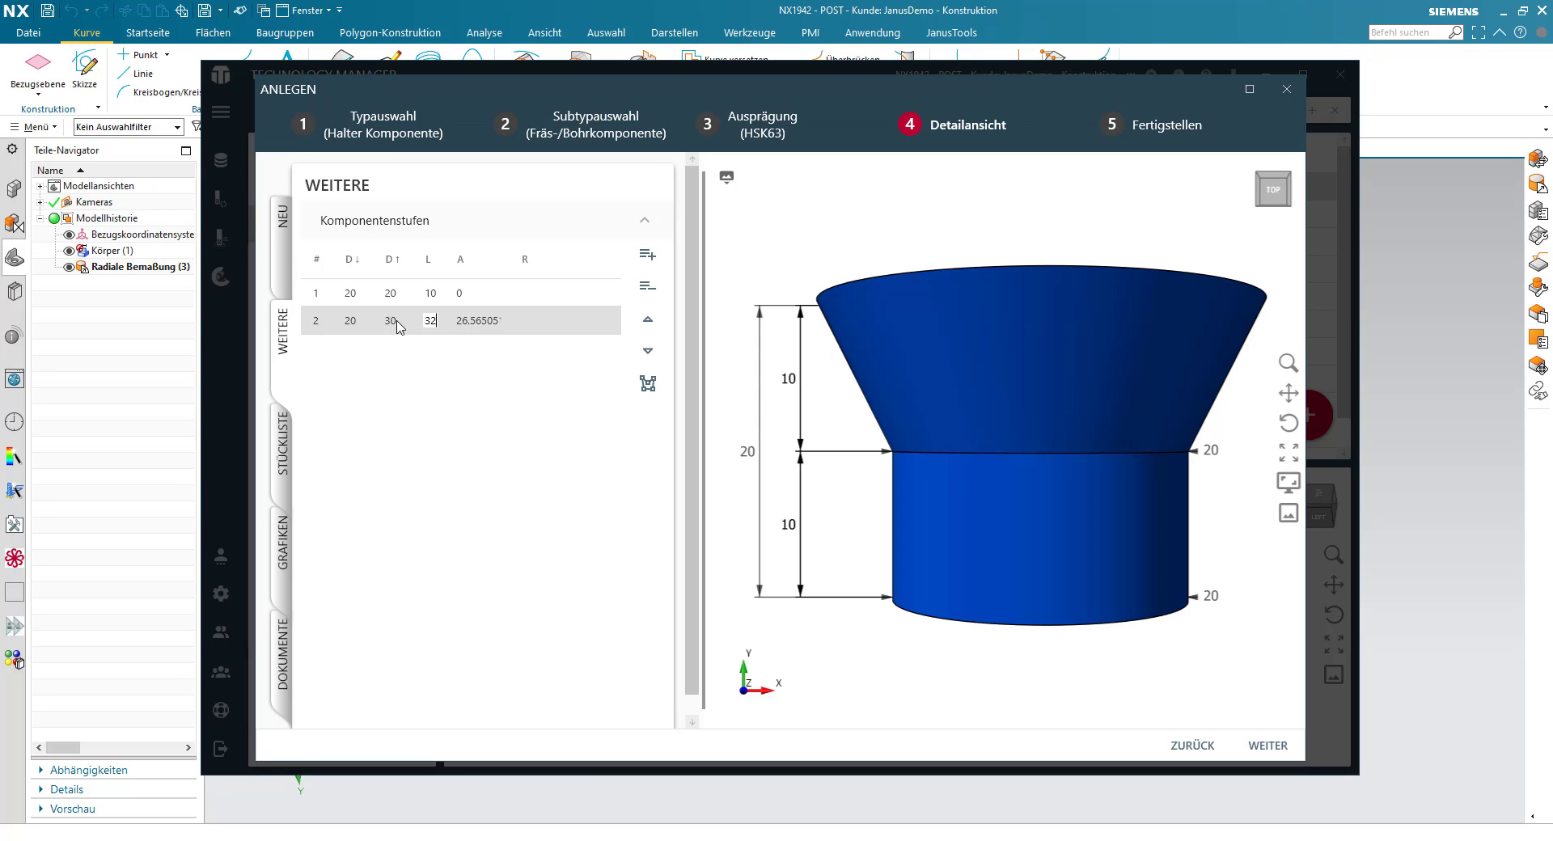
key("BackSpace")
key("BackSpace")
type("20")
key("Tab")
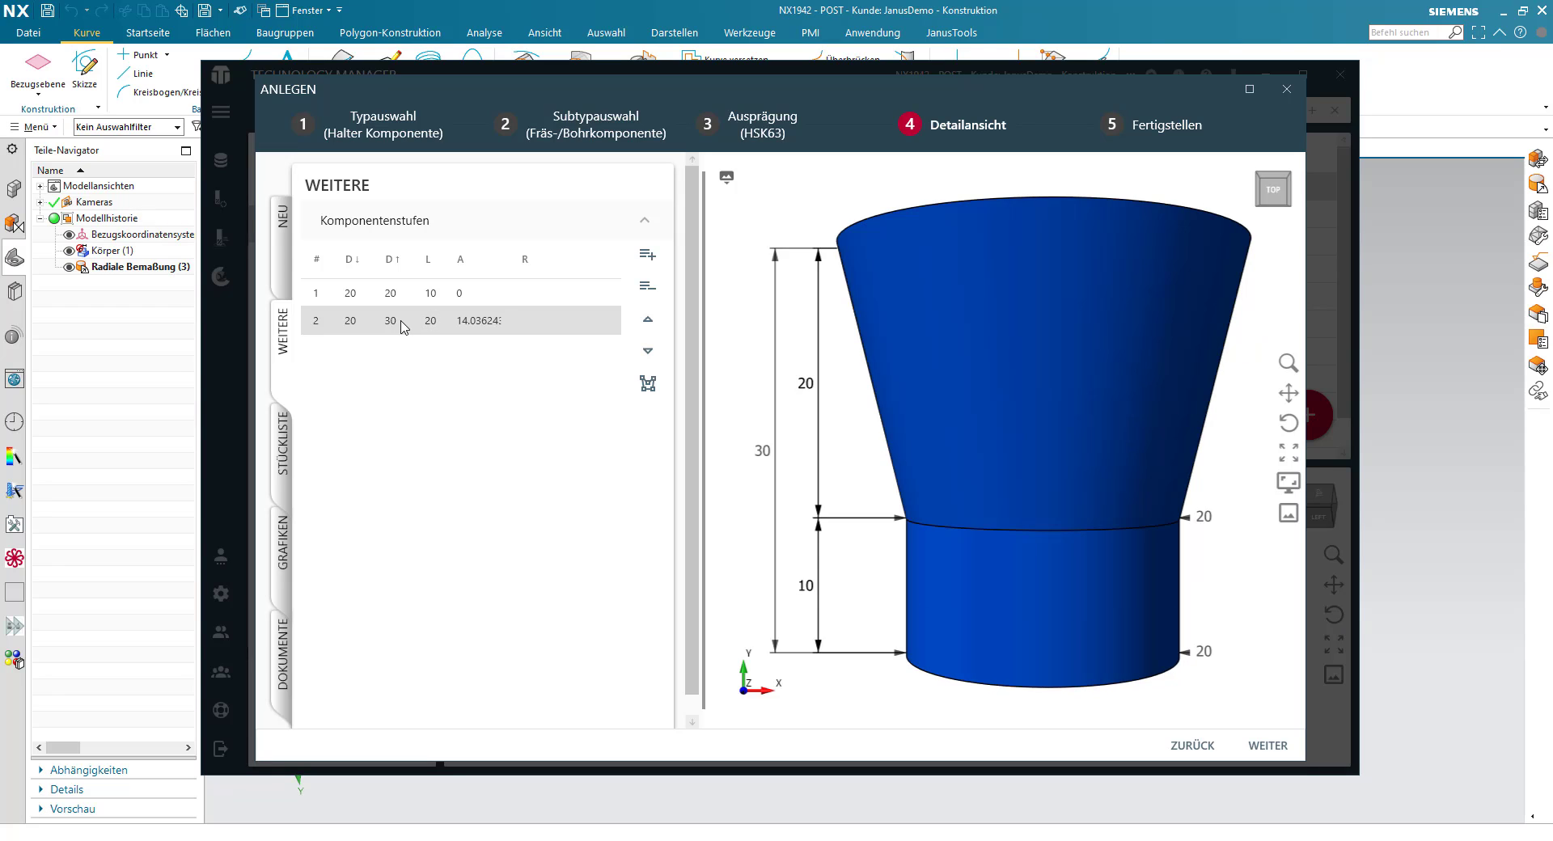
key("Return")
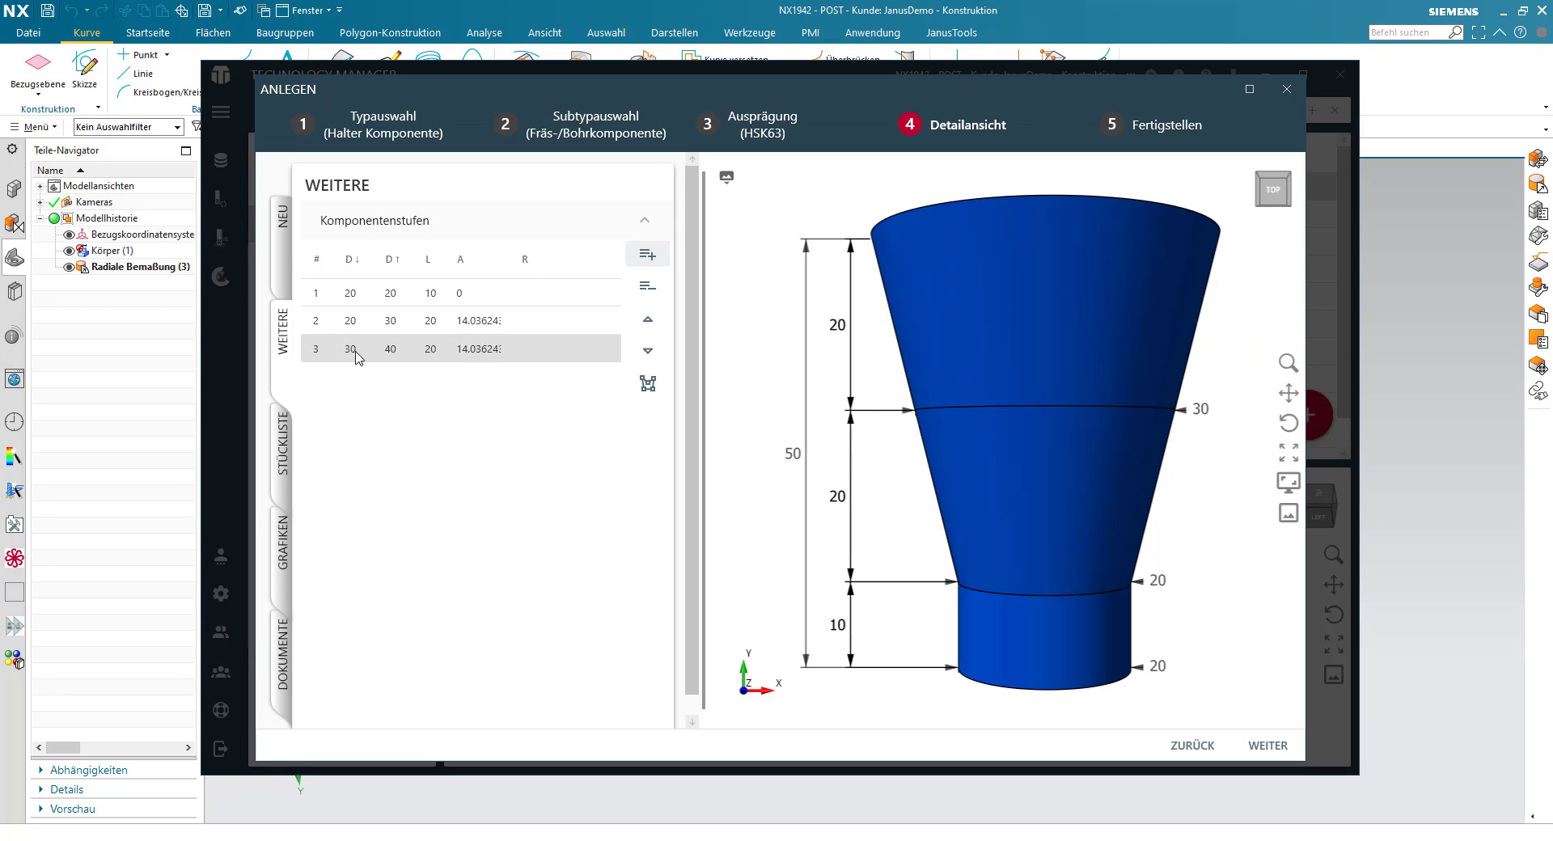
Give the third component step an upper diameter of 30 mm and a length of 30 mm.
left_click(354, 350)
left_click(393, 350)
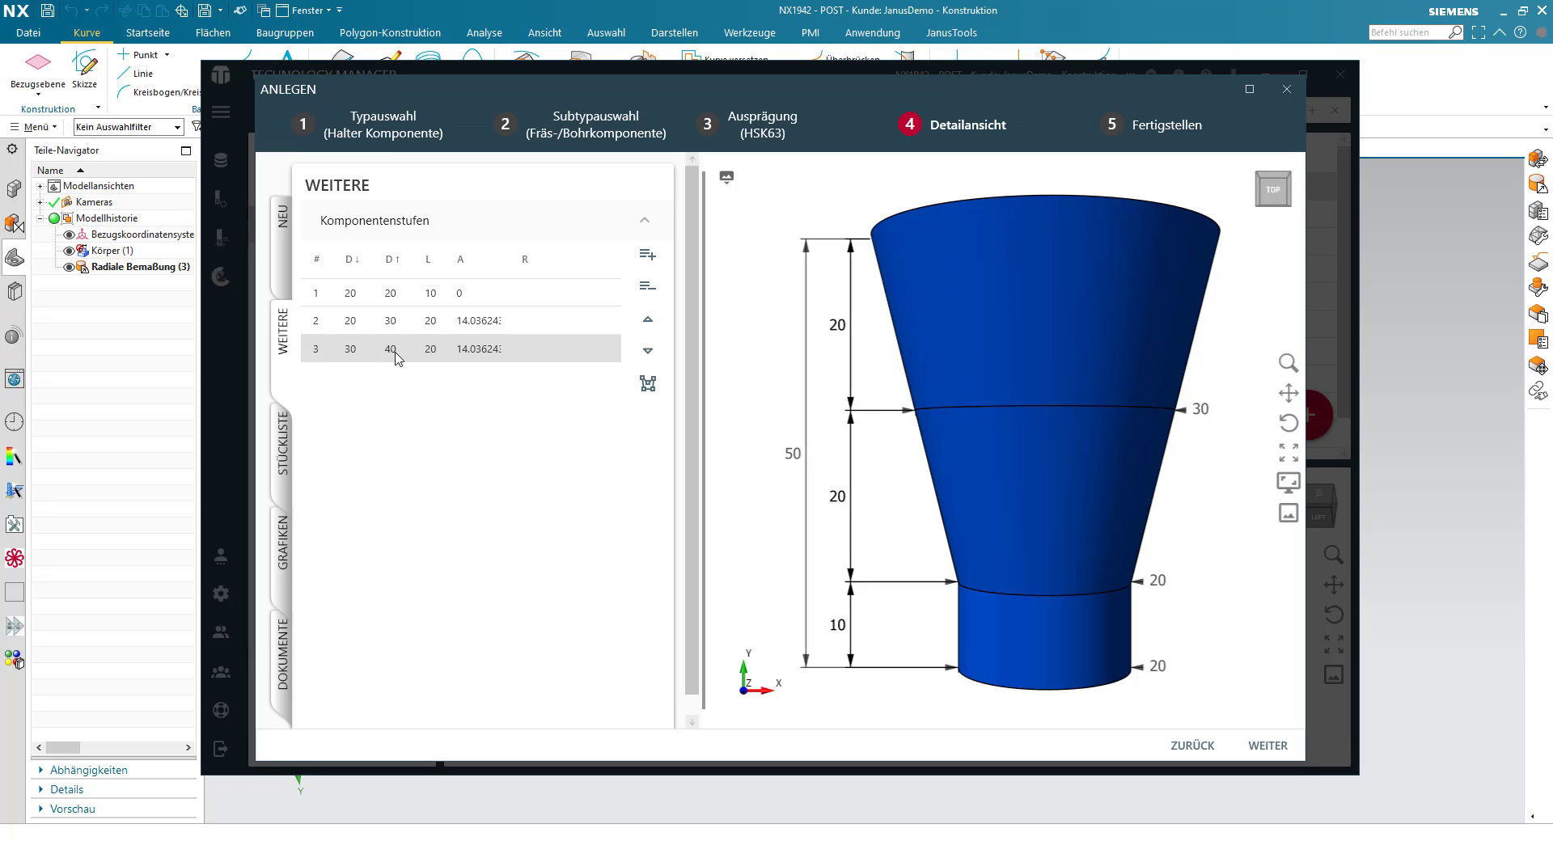
key("BackSpace")
key("BackSpace")
type("30")
key("Tab")
type("30")
key("Return")
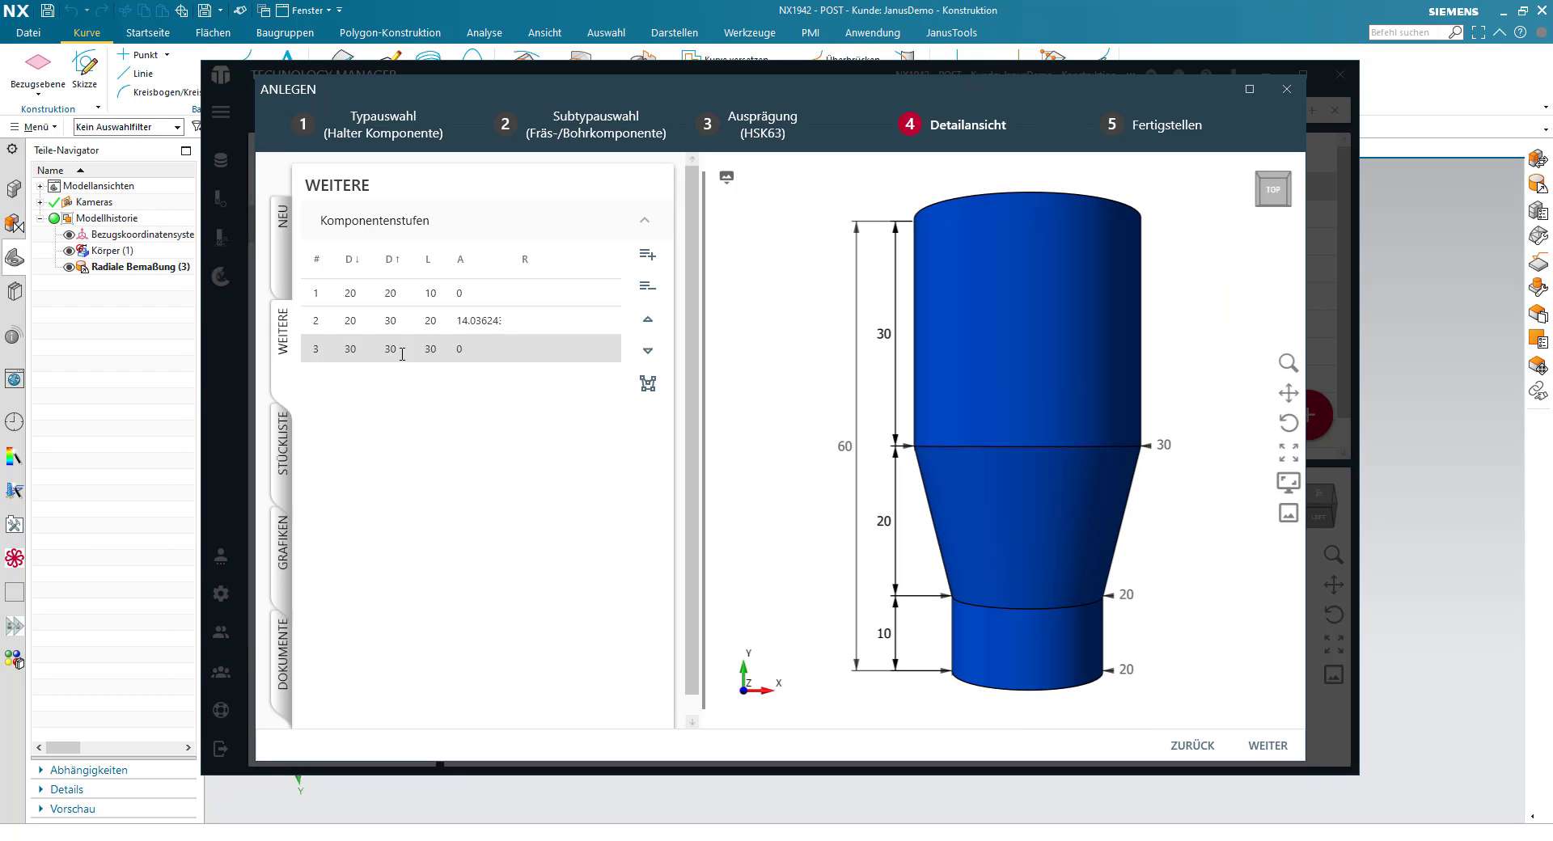
Switch to NX to examine the tool holder's outer contour, and return to the new component in Technology Manager.
left_click(872, 8)
mouse_move(639, 376)
middle_mouse_down()
mouse_move(716, 390)
mouse_move(652, 388)
middle_mouse_up()
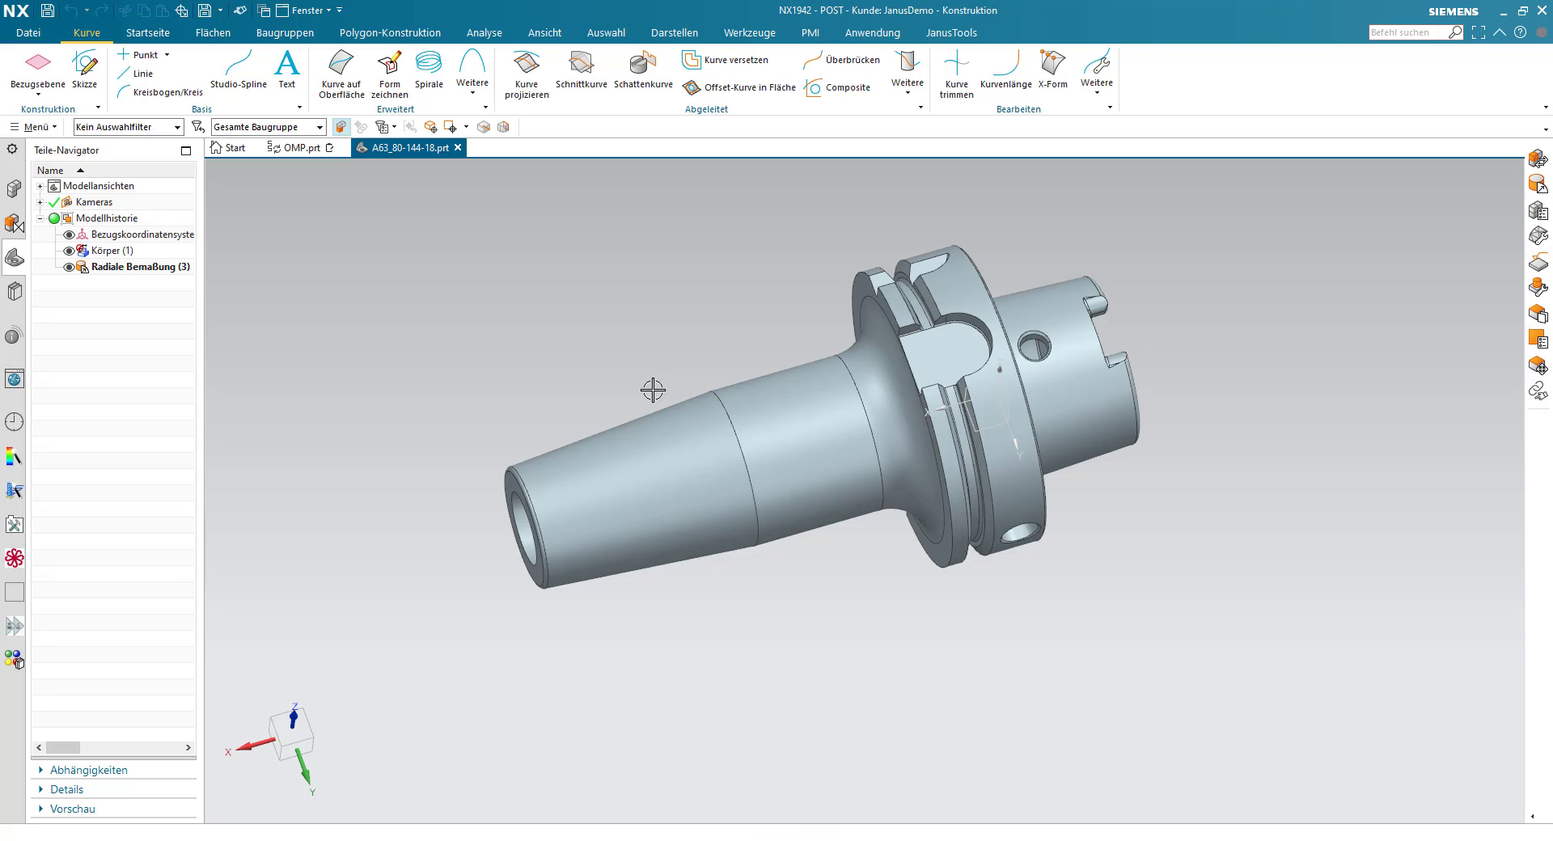
key("alt+Tab")
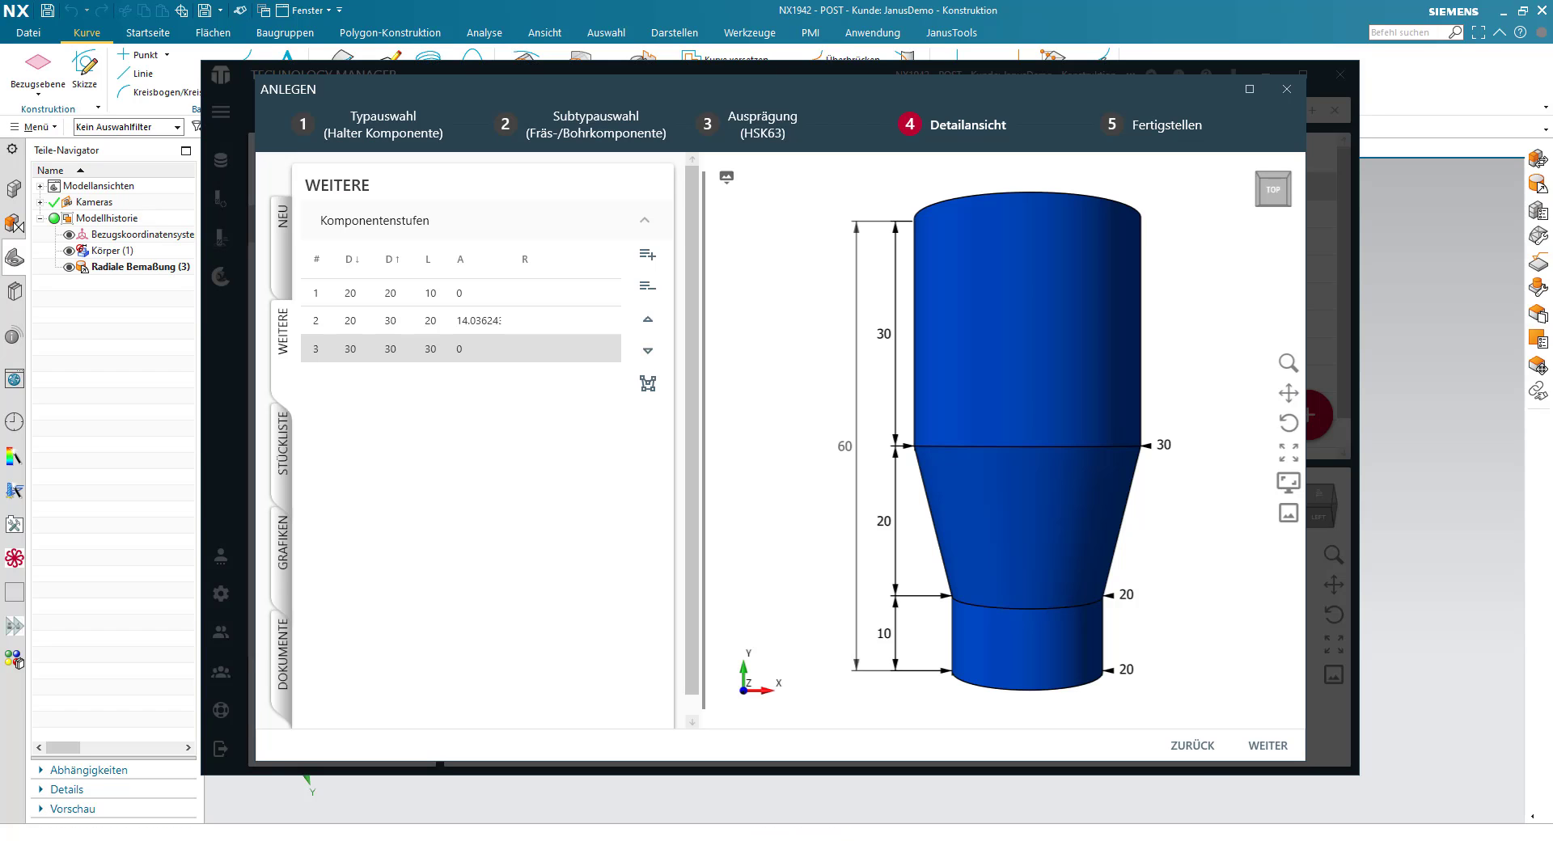
In the graphical step editor, sketch a flange above the shaft with collars about 55 and 58 mm and a groove about 48 mm in diameter.
left_click(654, 389)
scroll(782, 437, "down", 3)
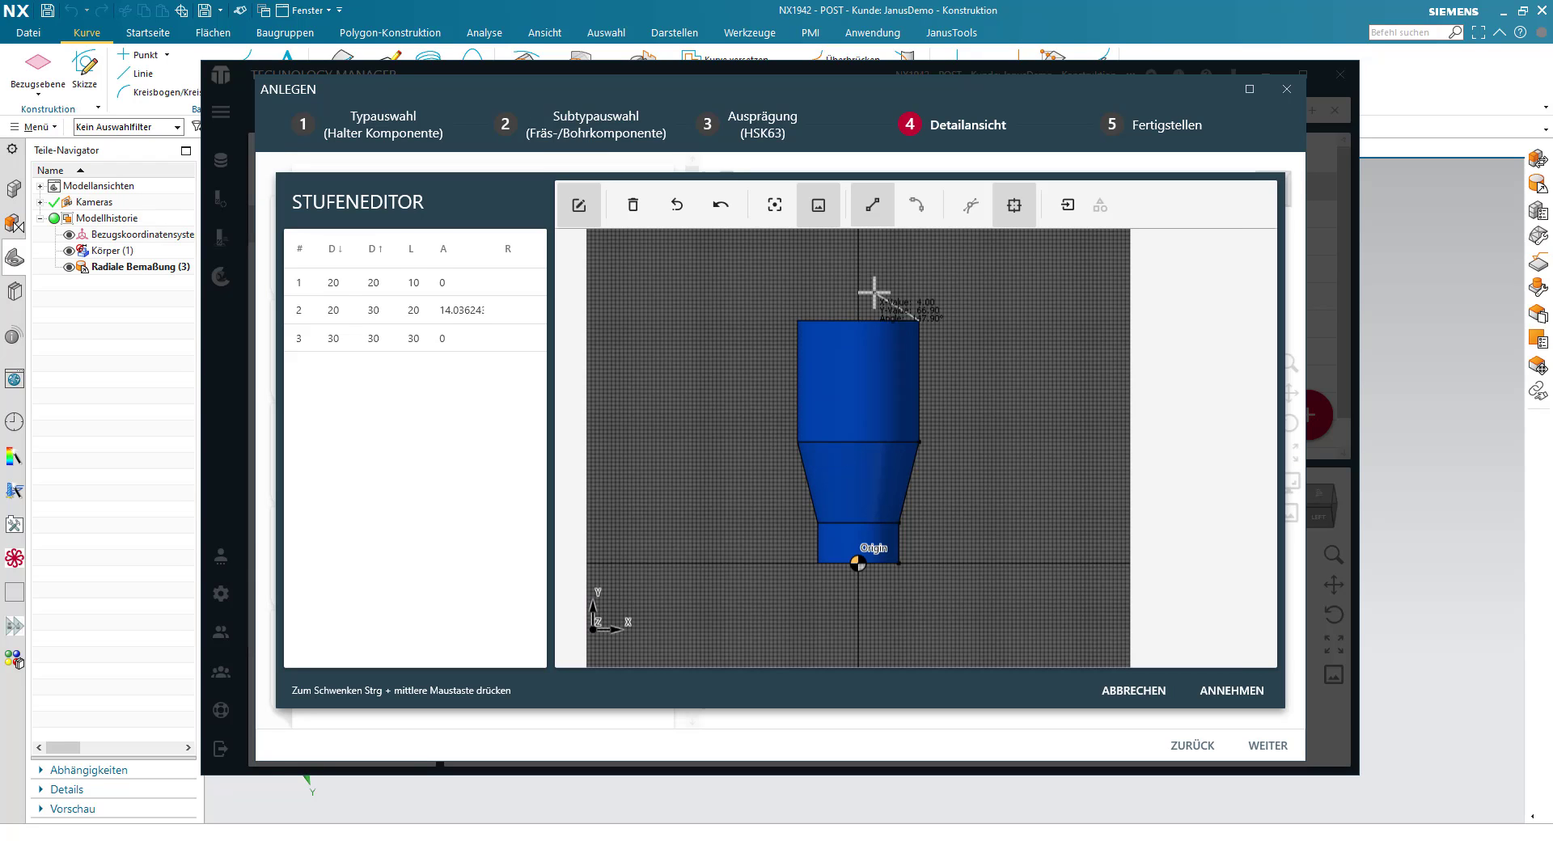
left_click(970, 322)
left_click(970, 298)
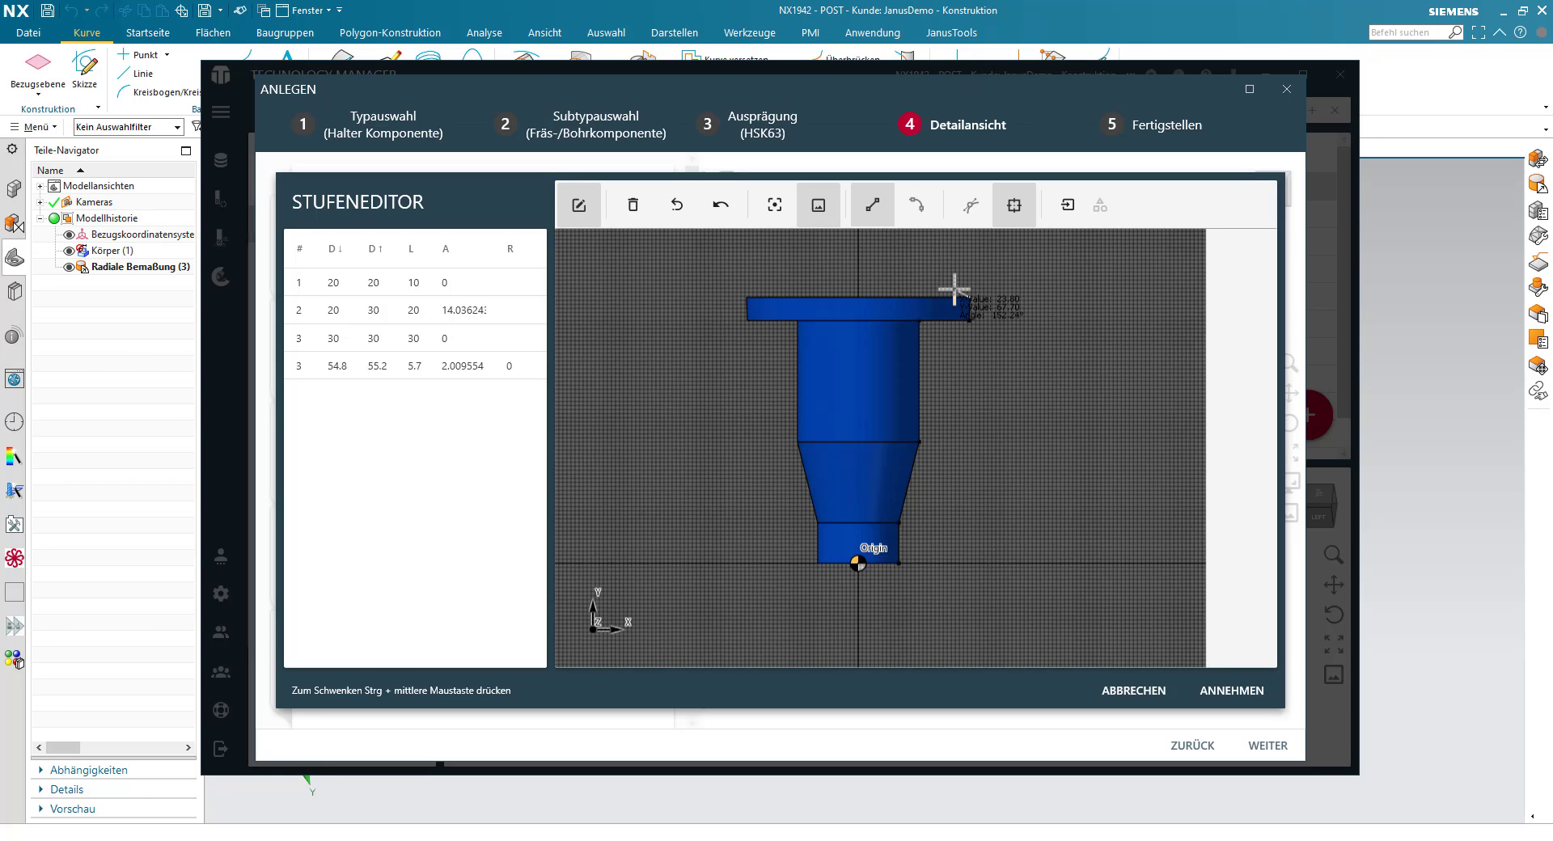
left_click(955, 288)
left_click(957, 274)
left_click(975, 267)
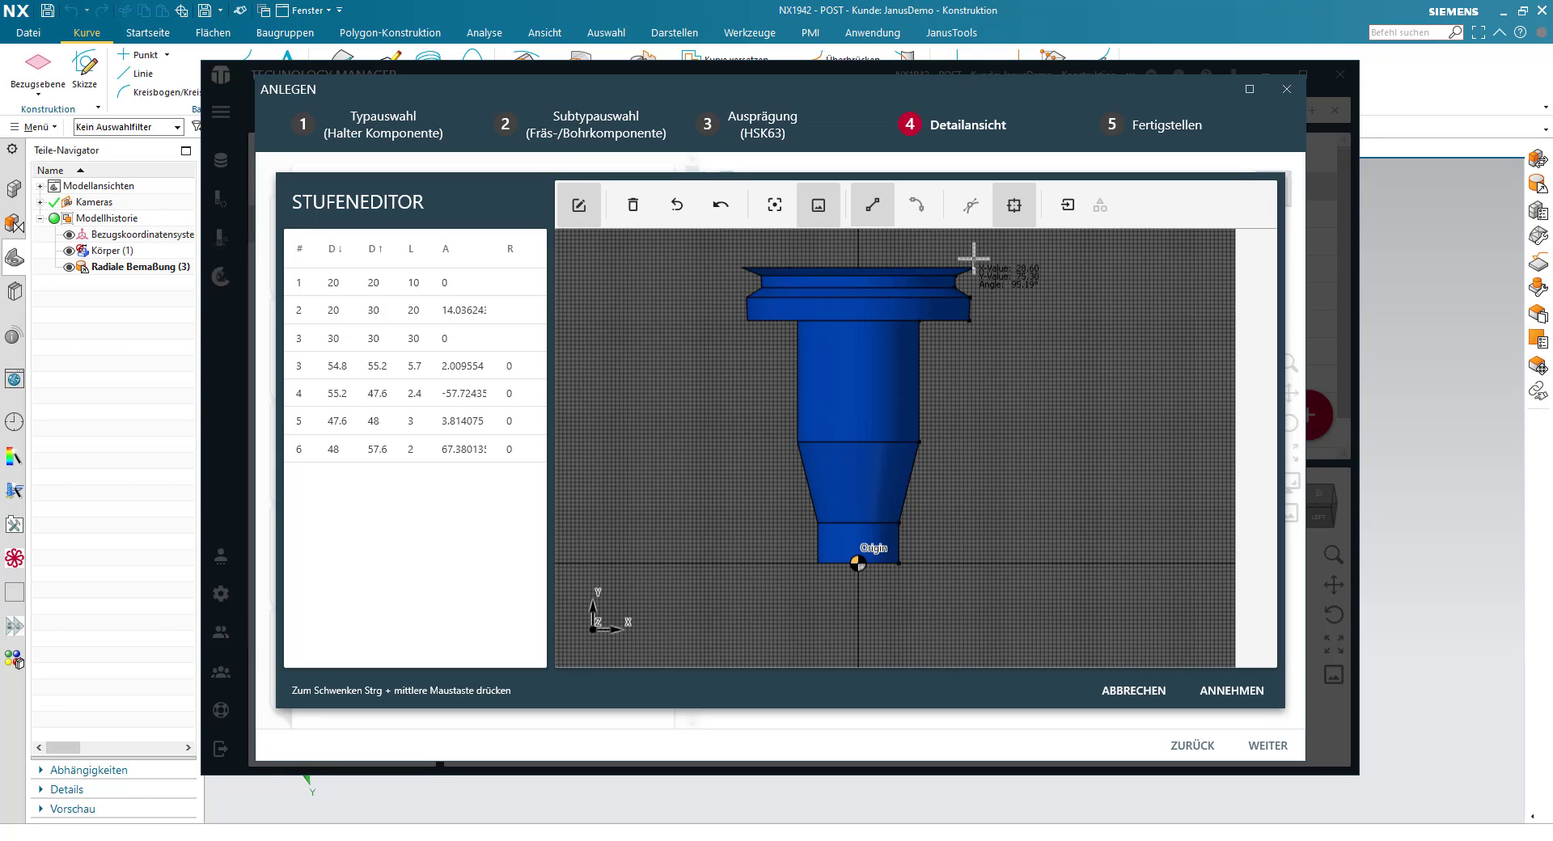
left_click(975, 250)
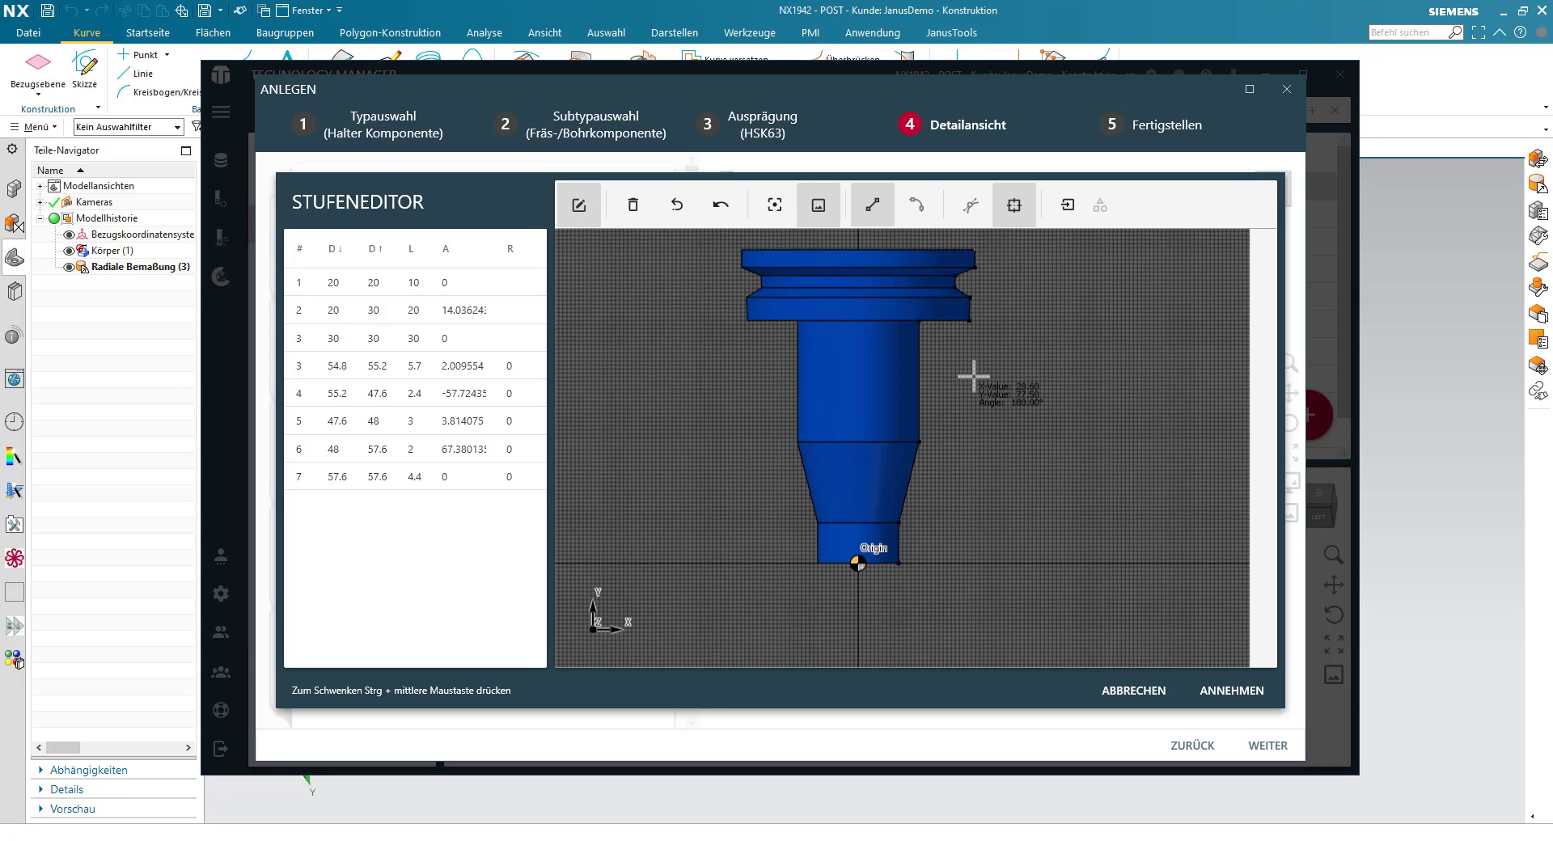
Set both the lower and upper diameters of the flange's first collar to 55 mm.
middle_click_drag(900, 442, 855, 410, "ctrl")
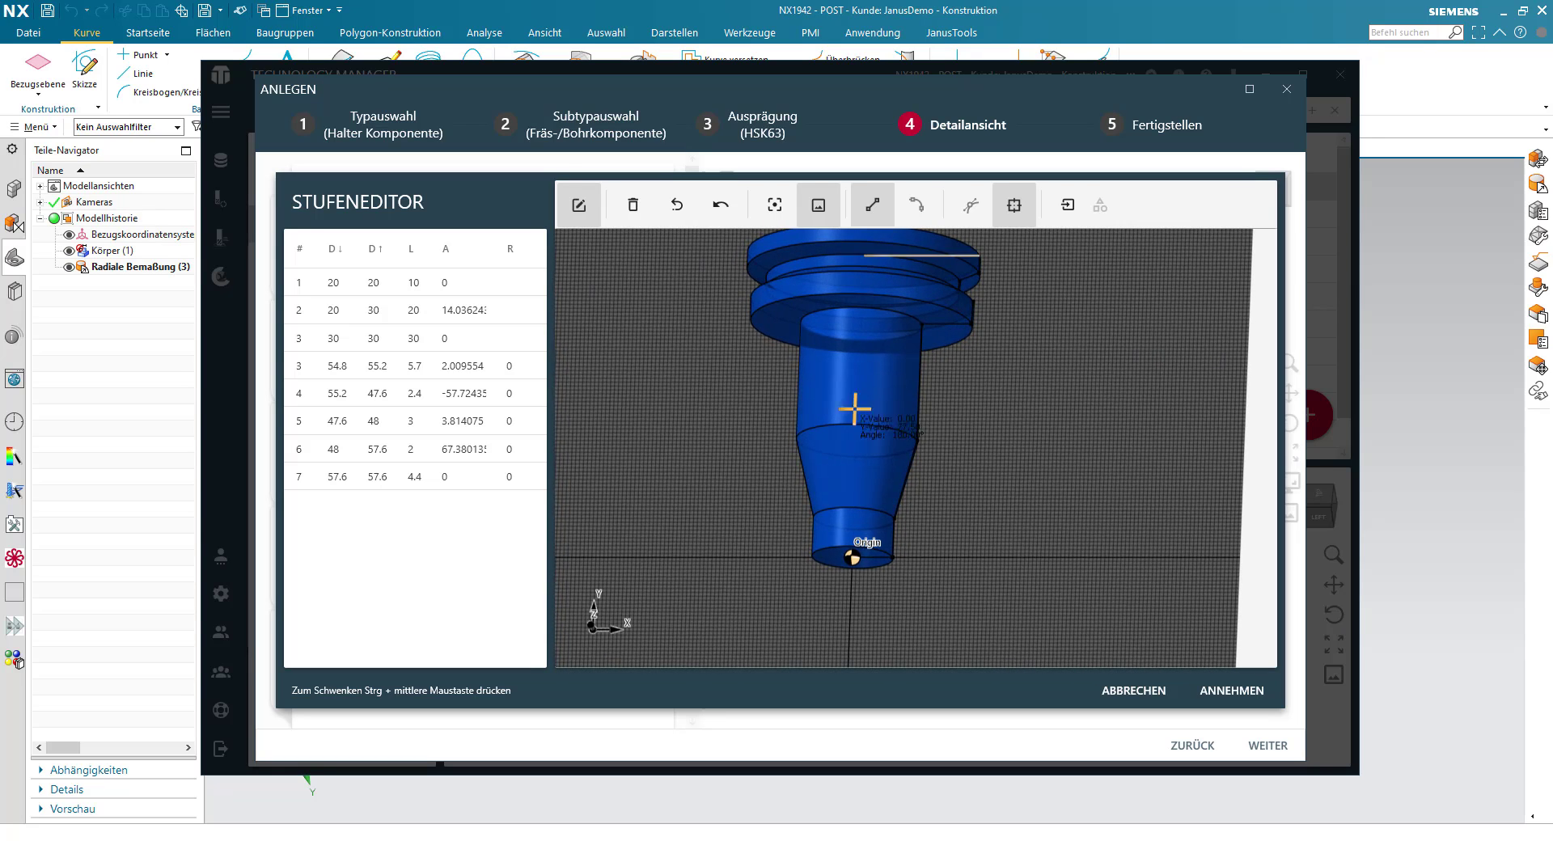
double_click(350, 371)
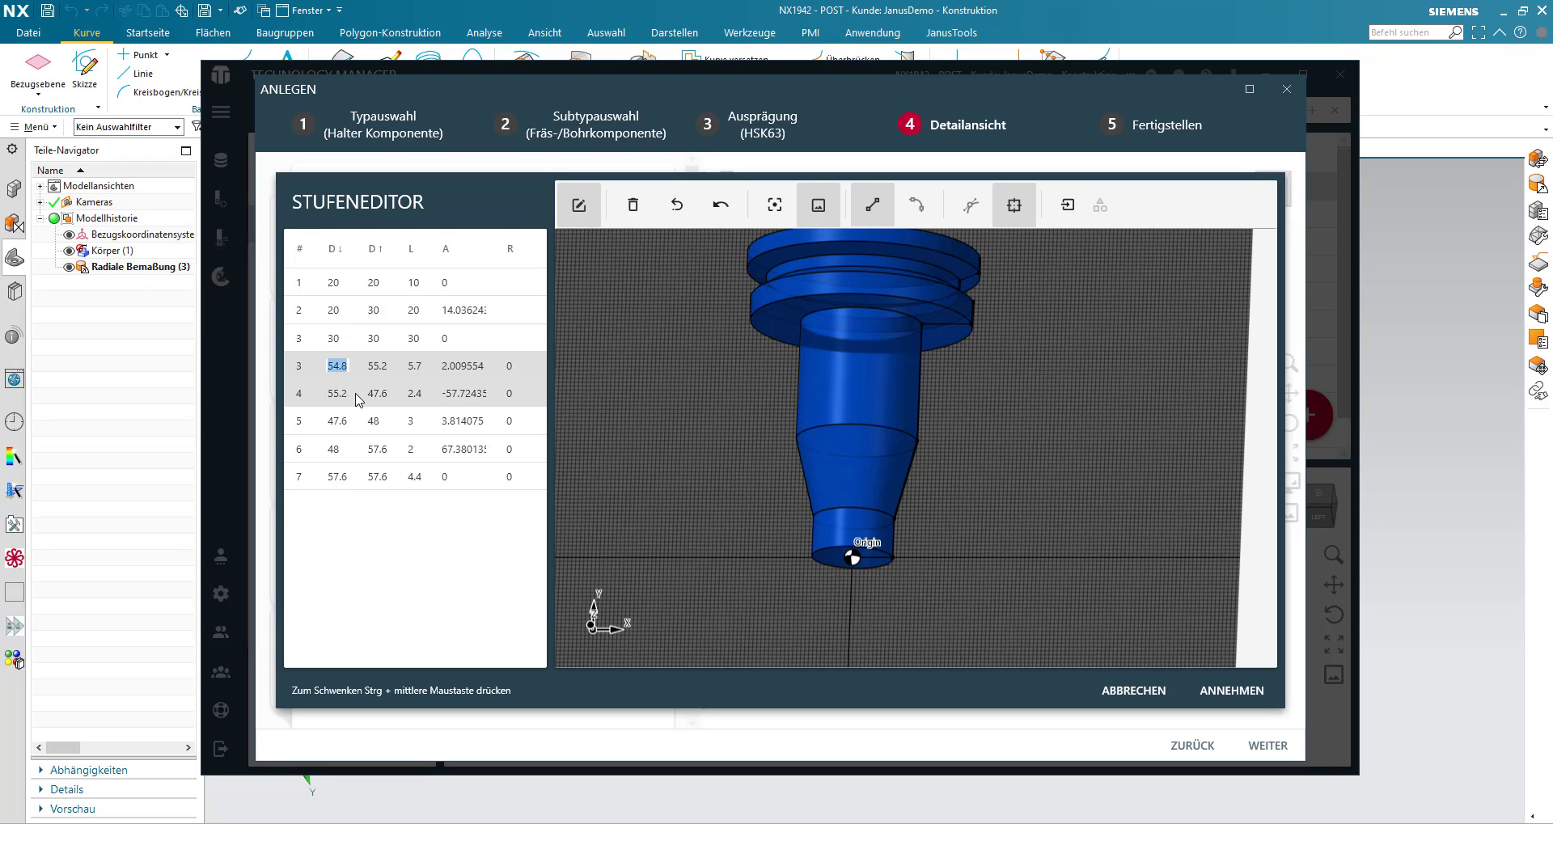
type("55")
key("Return")
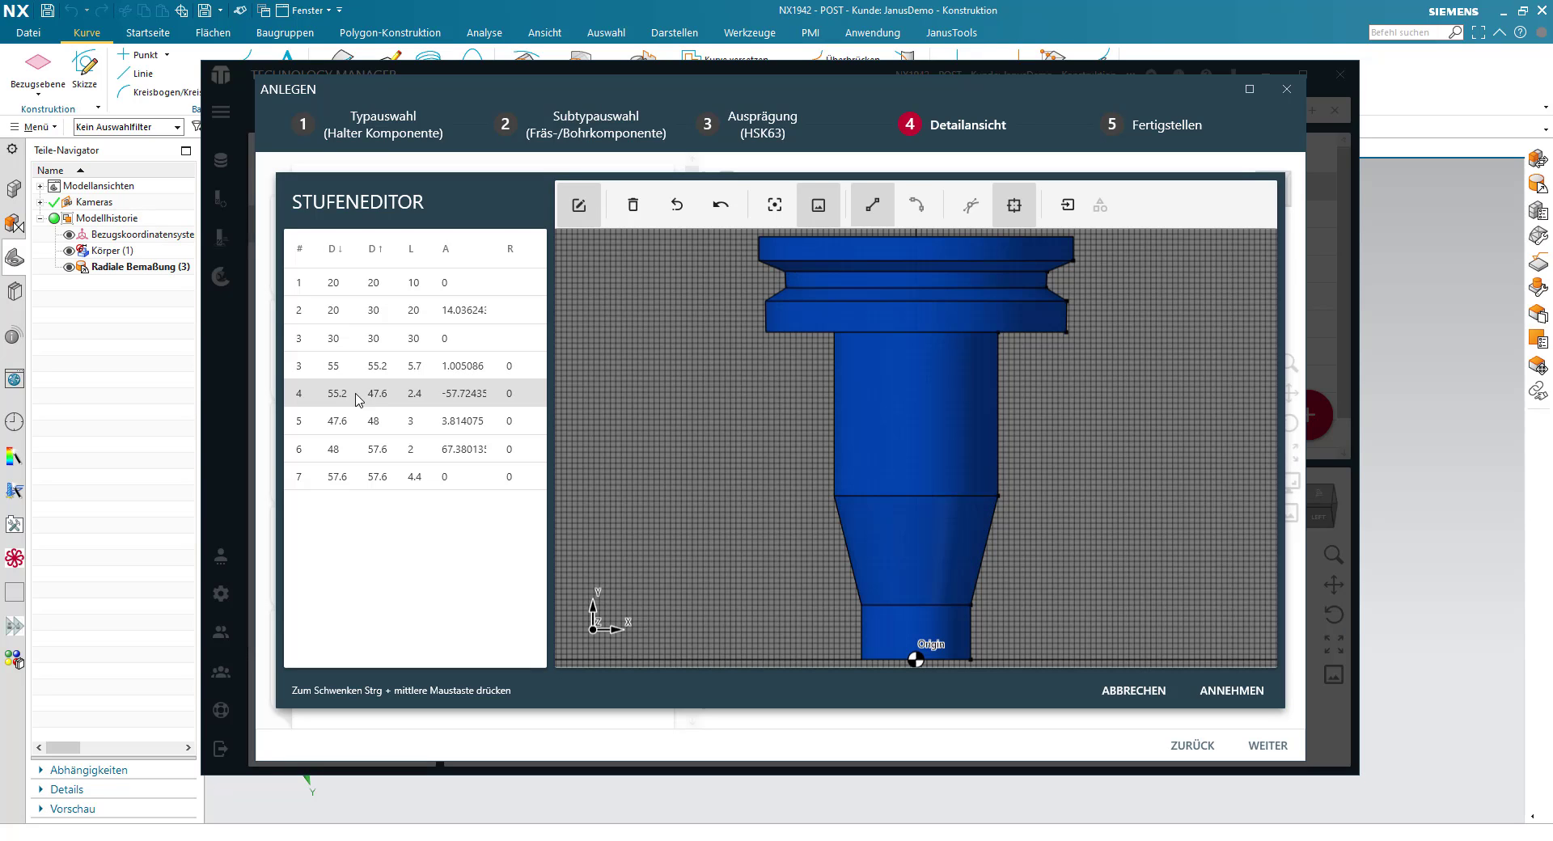
double_click(389, 368)
type("55")
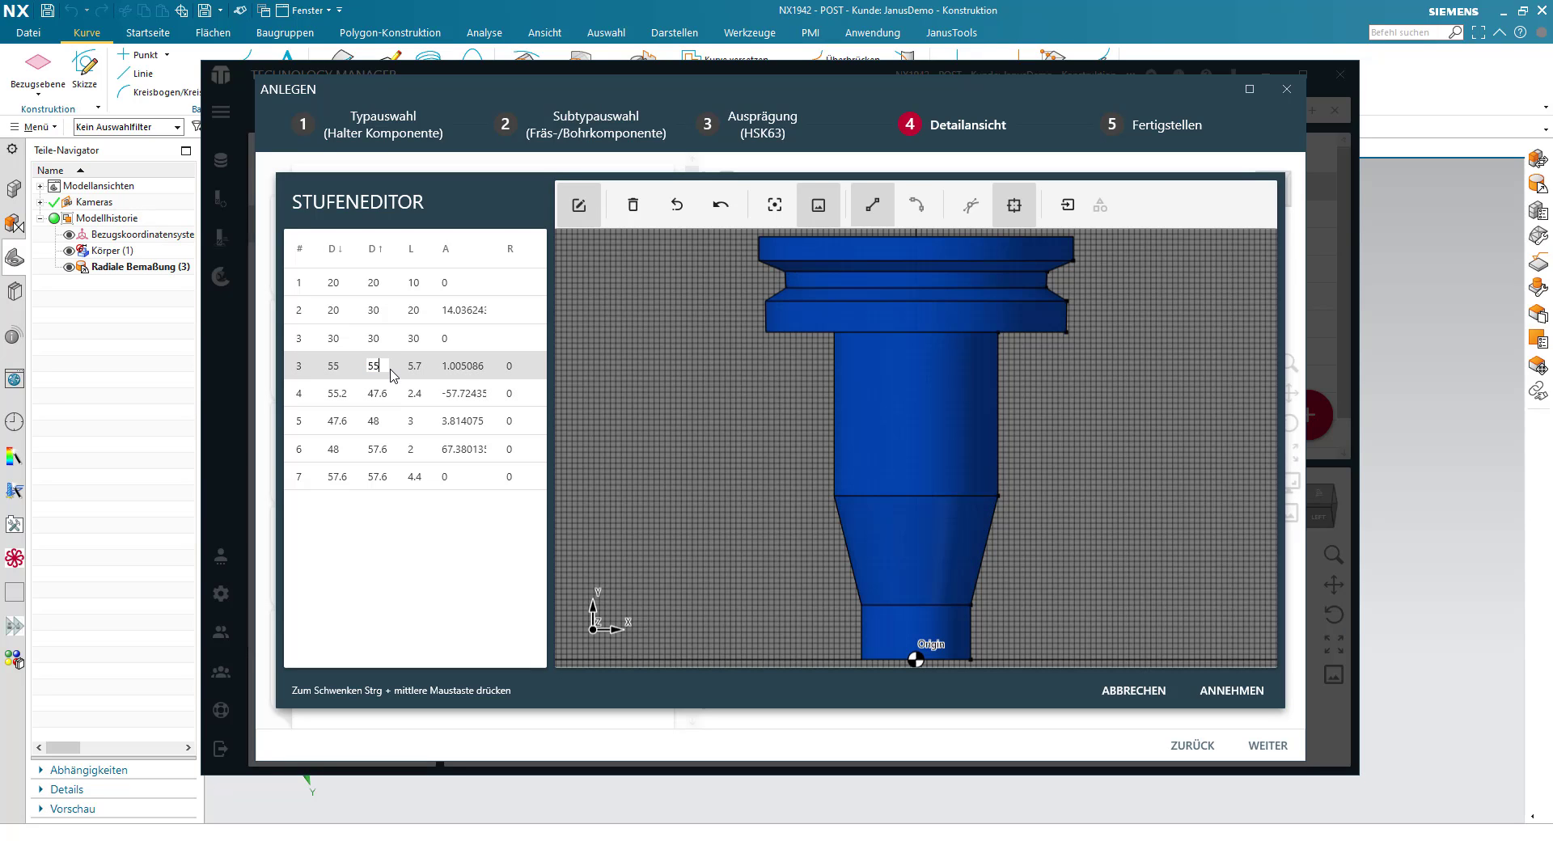
key("Return")
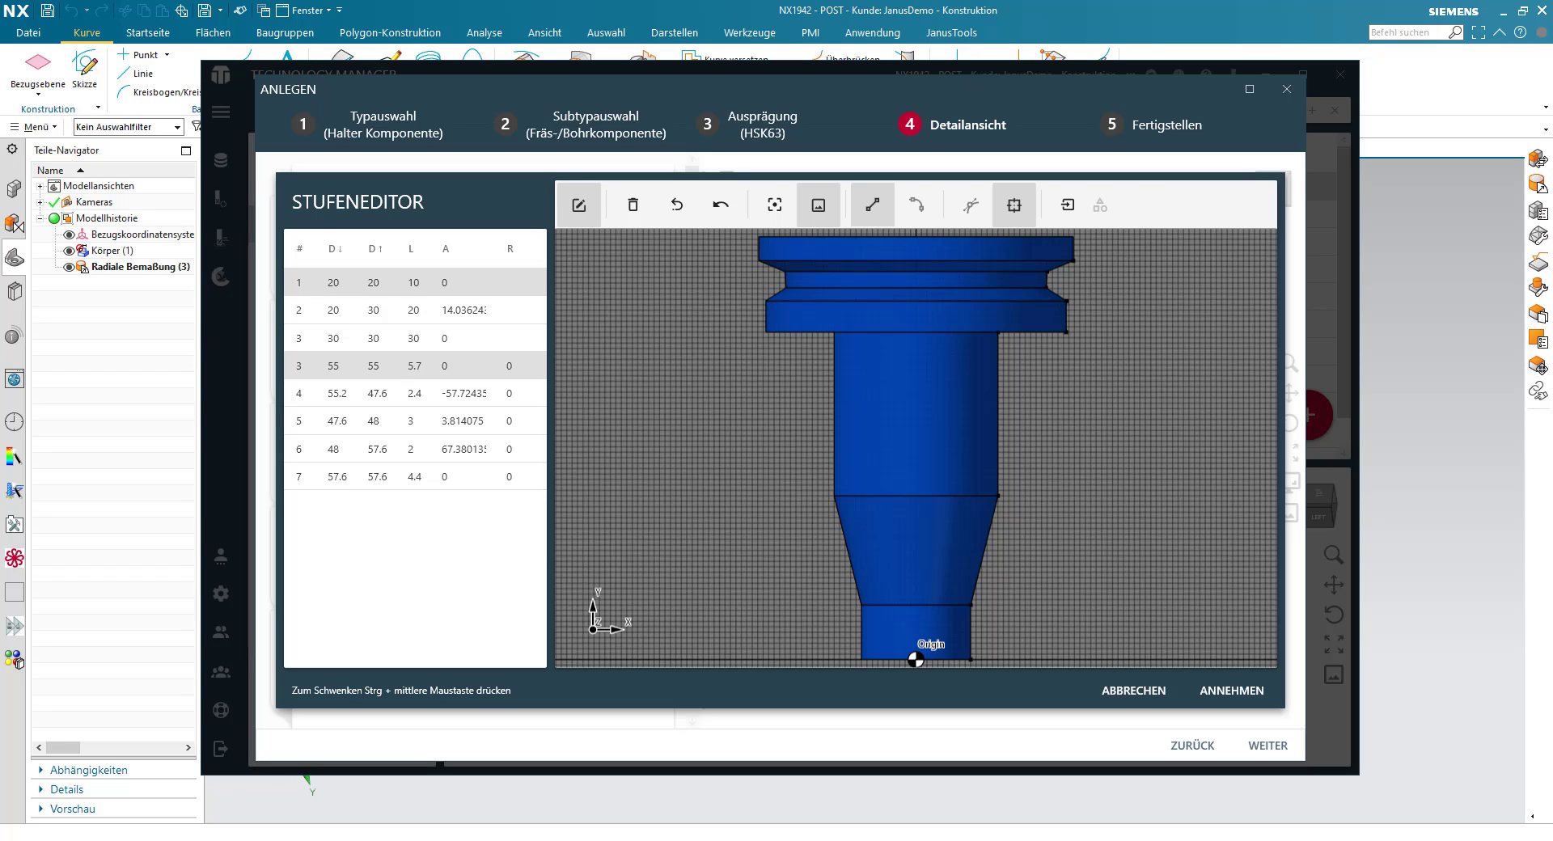
scroll(1056, 308, "up", 5)
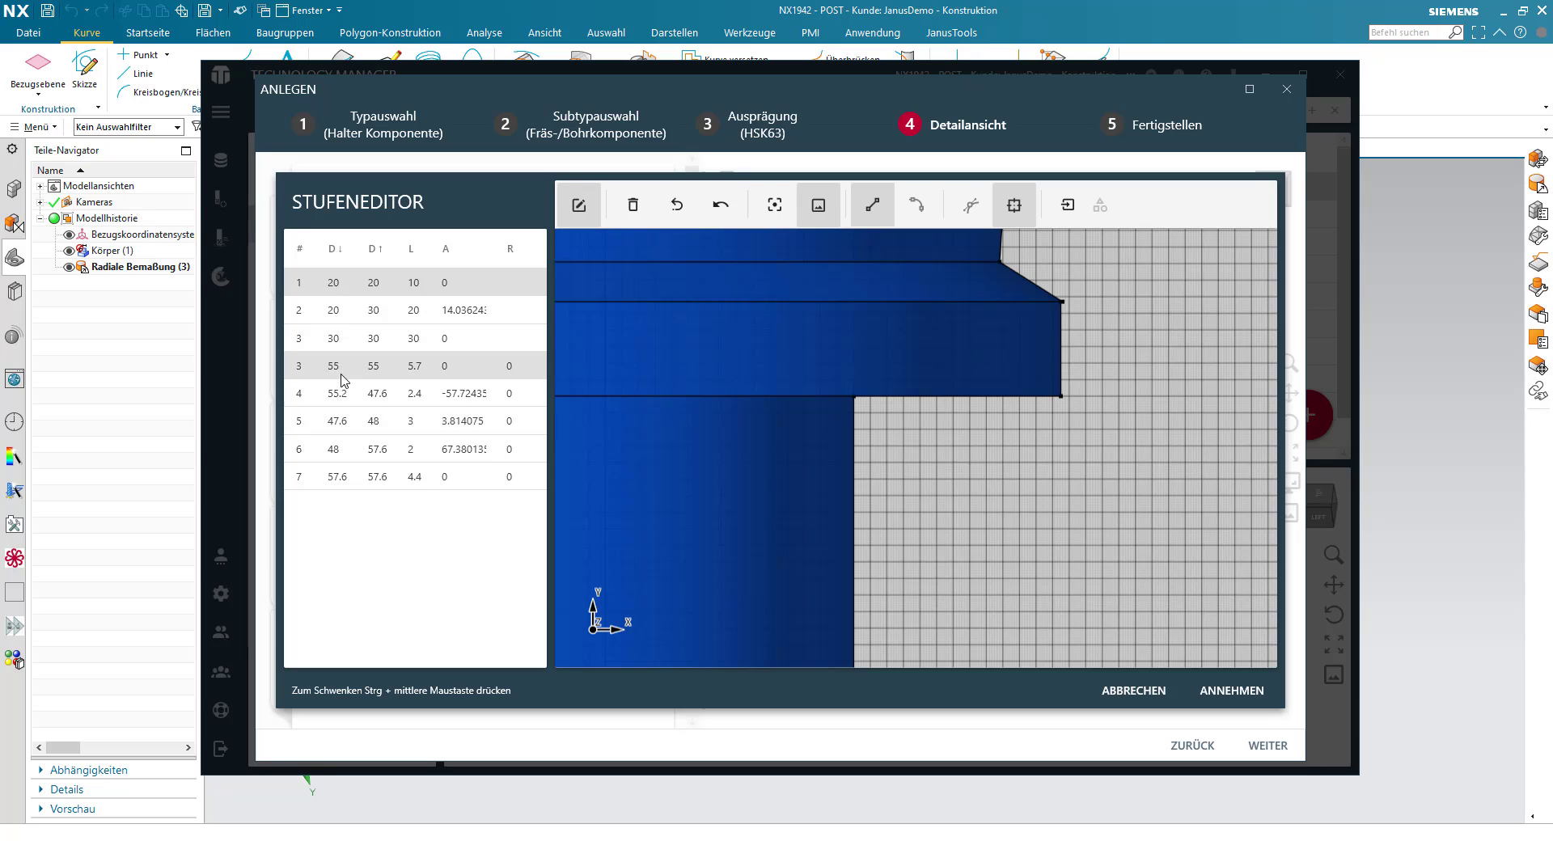
scroll(963, 417, "down", 5)
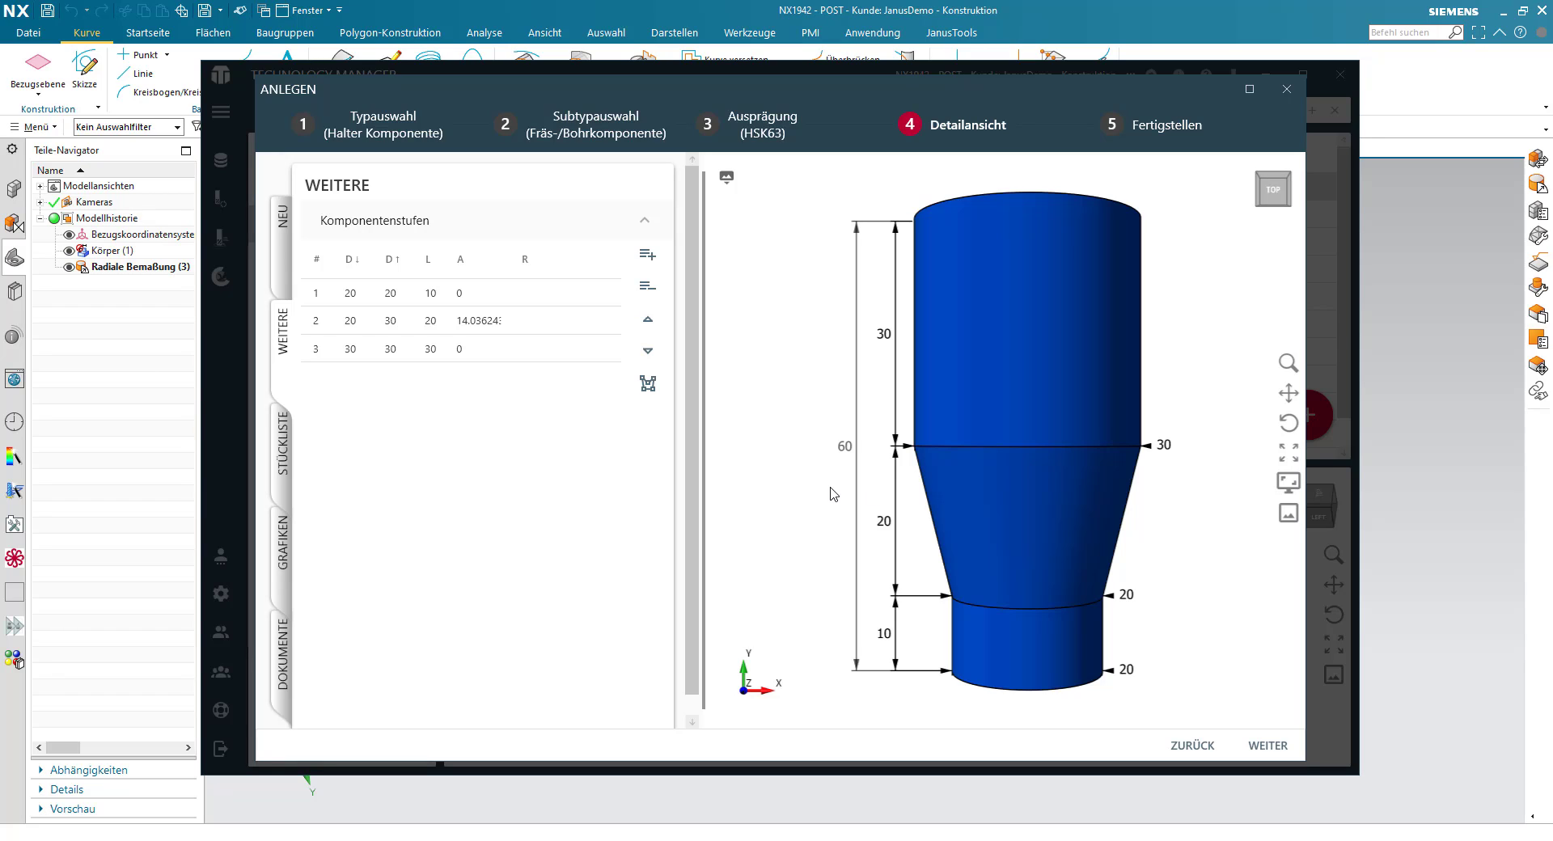
Start the 3D model import with parametric model generation for the new holder, bringing its clamping end into view in NX.
left_click(284, 558)
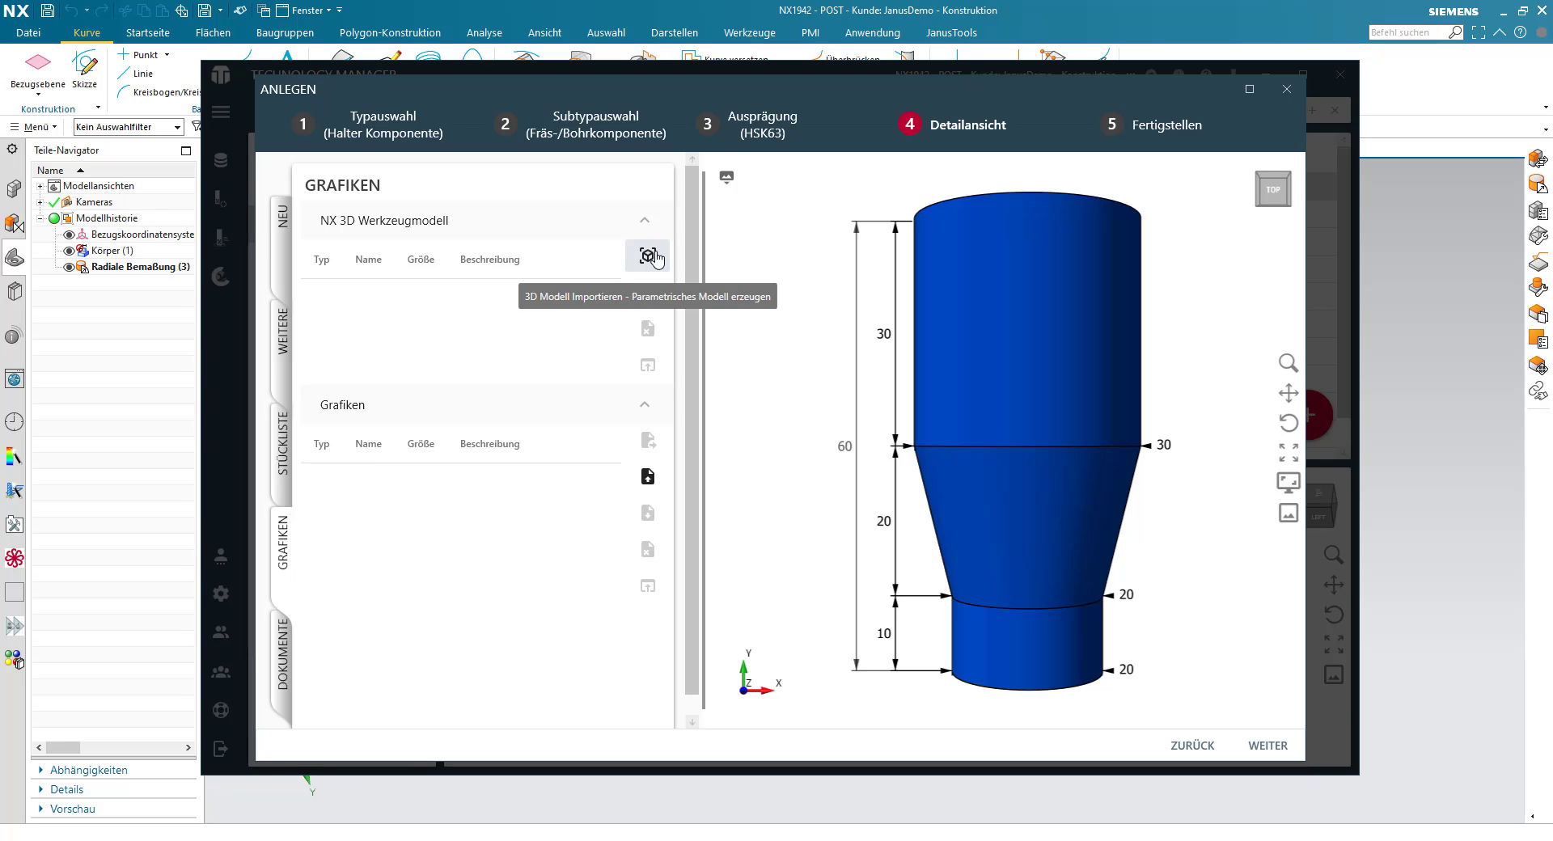
left_click(656, 257)
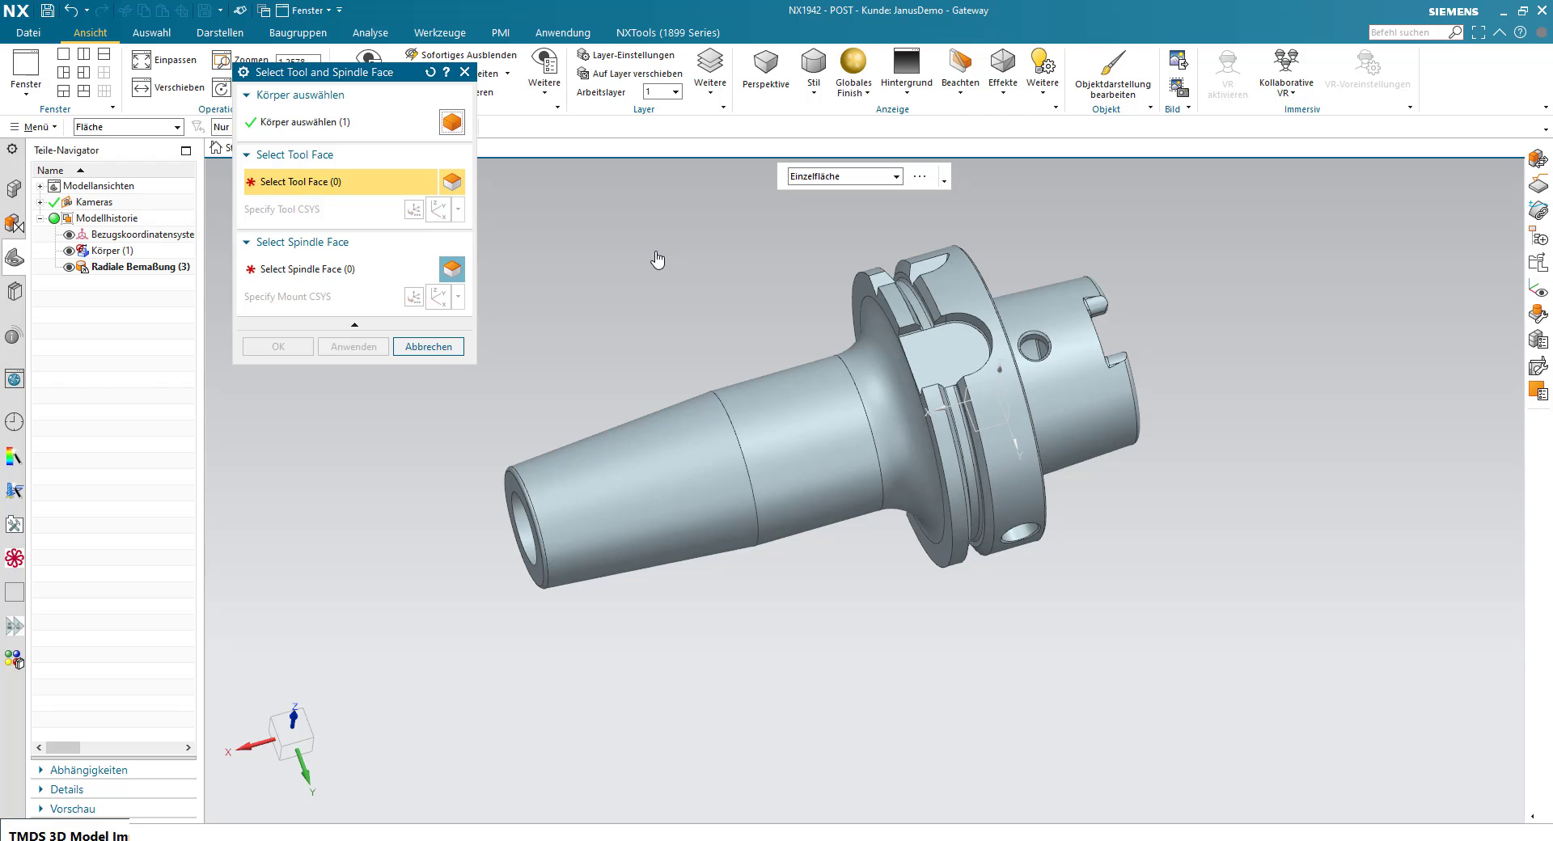
middle_click_drag(639, 281, 741, 334)
left_click_drag(391, 82, 407, 248)
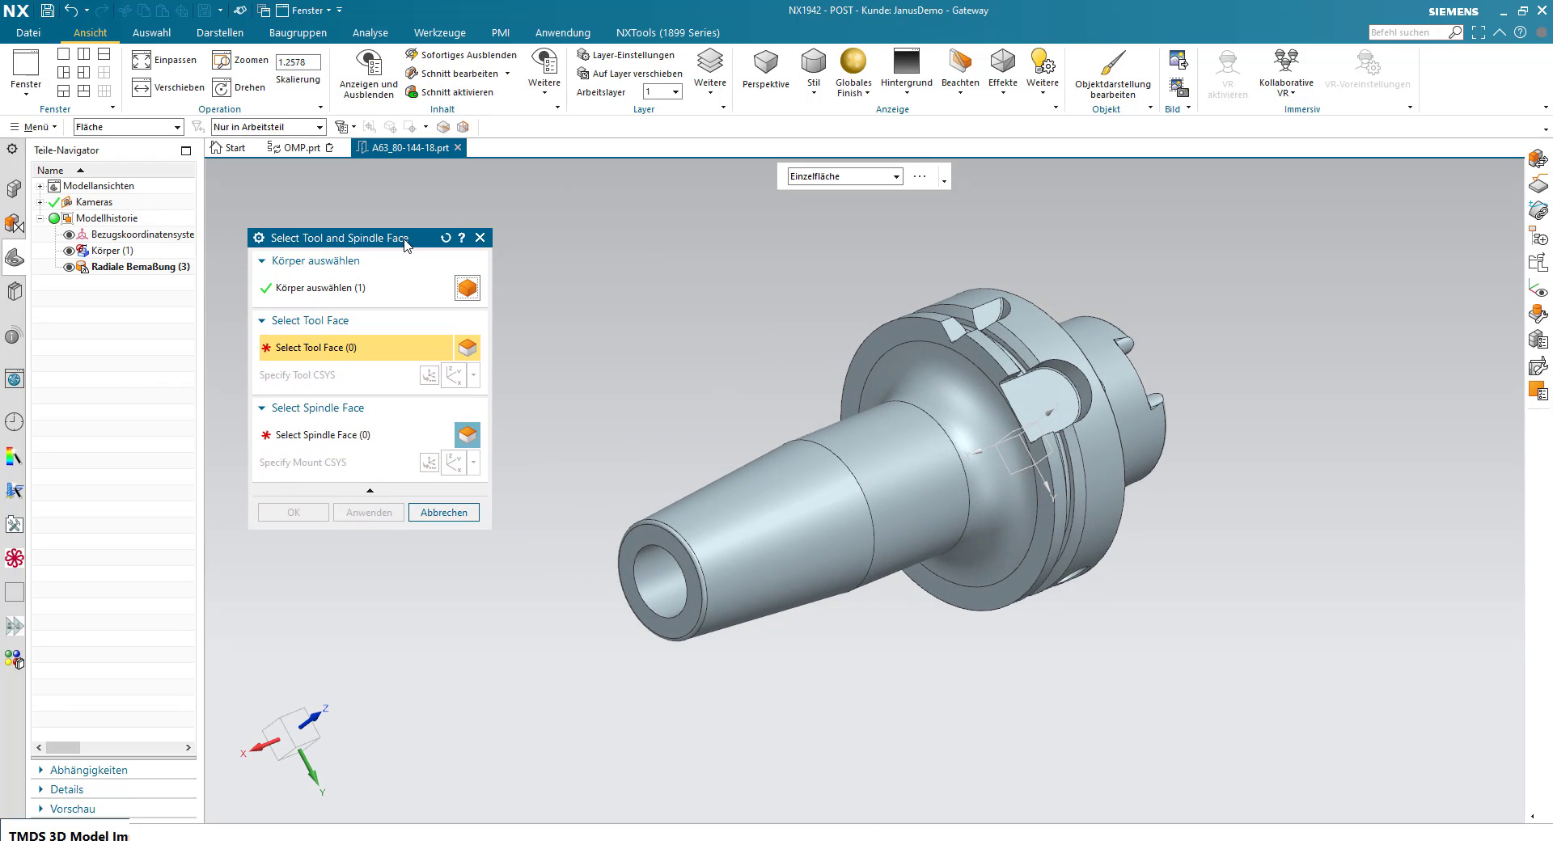
Keep the holder body selected and assign the ring-shaped end face around its clamping bore as the tool face.
left_click(336, 288)
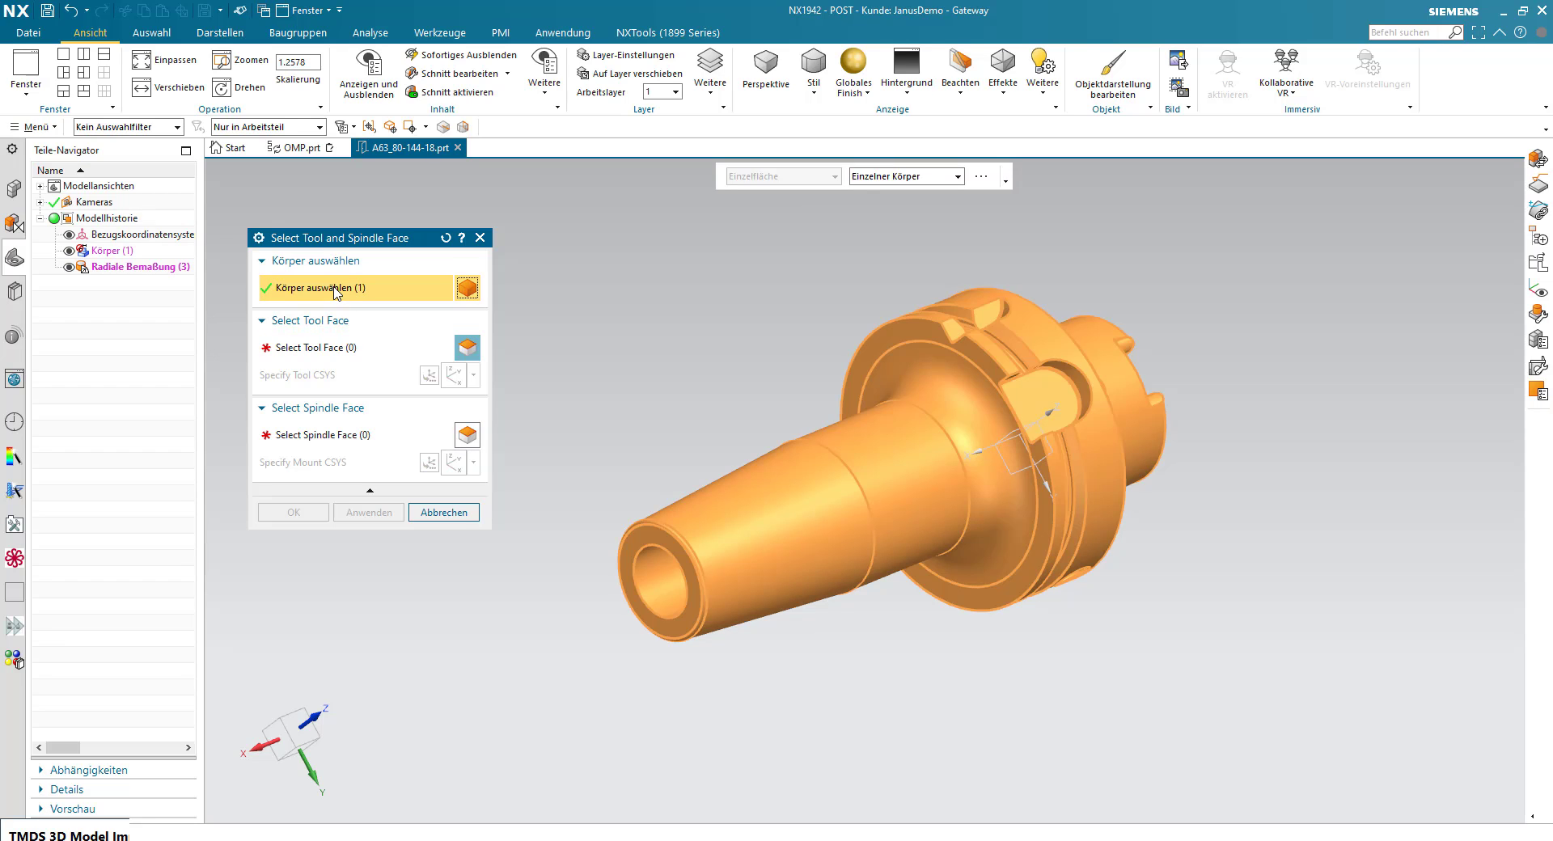
left_click(347, 356)
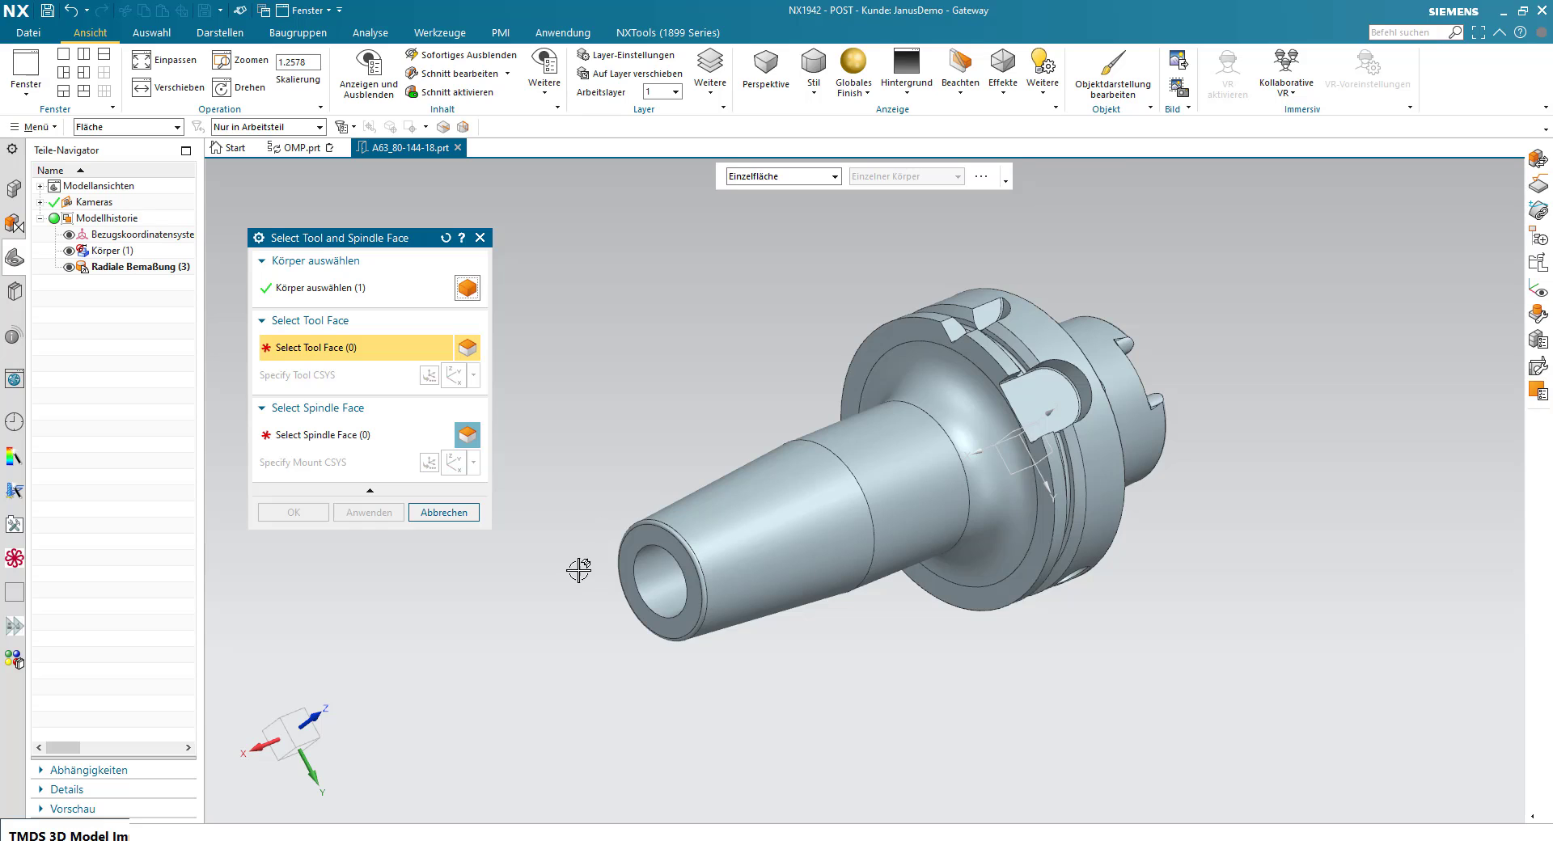
scroll(586, 572, "up", 1)
scroll(586, 573, "up", 2)
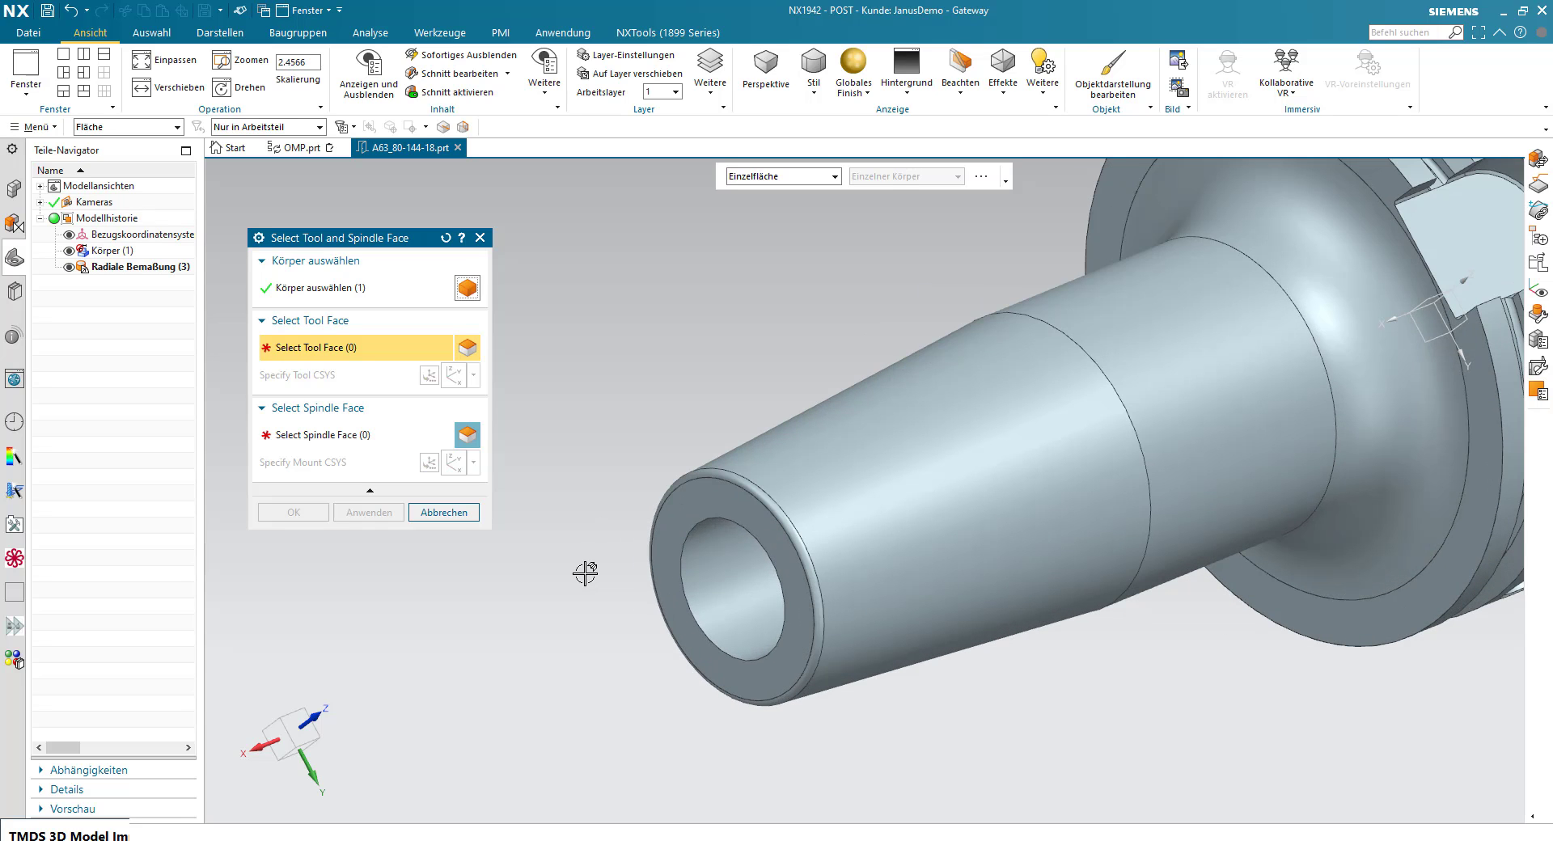
left_click(674, 520)
scroll(656, 342, "down", 4)
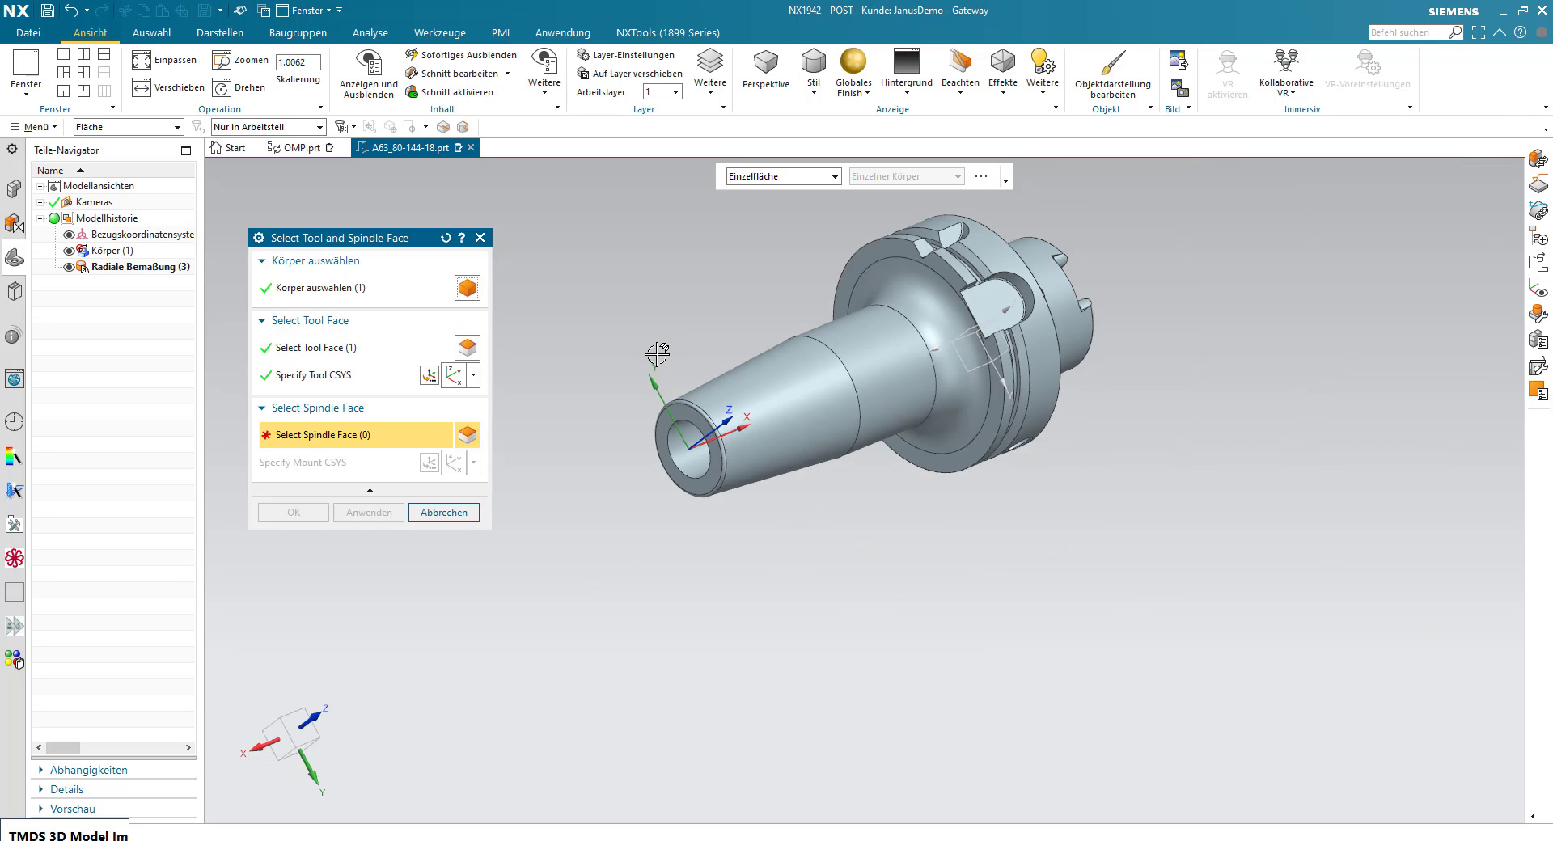
Assign the flat ring-shaped flange face on the HSK side as the spindle face and run the import.
middle_click_drag(1143, 450, 1008, 558)
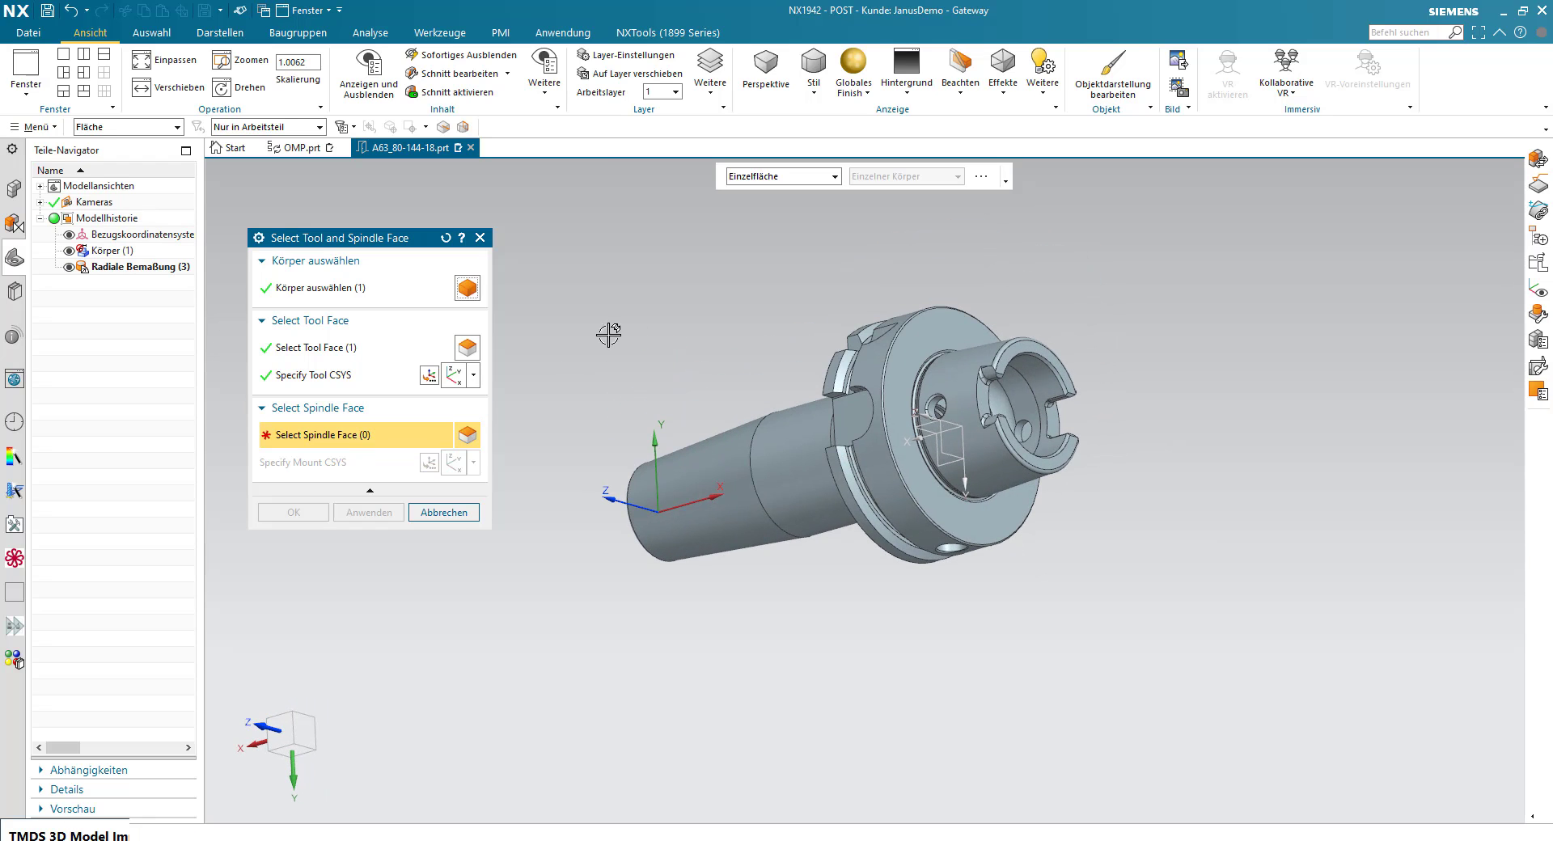
left_click(946, 323)
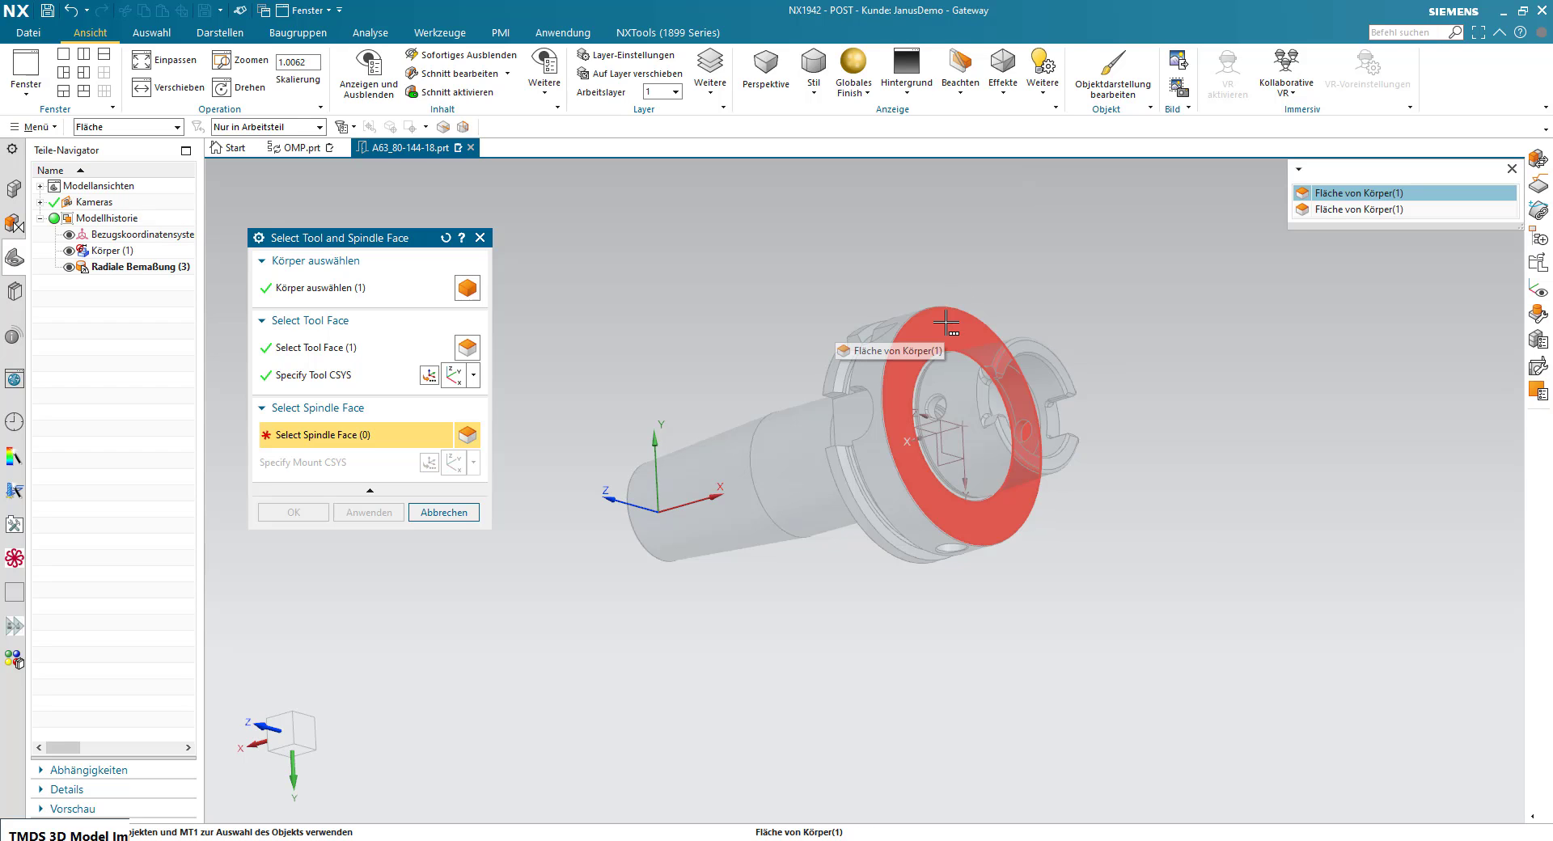
left_click(1304, 194)
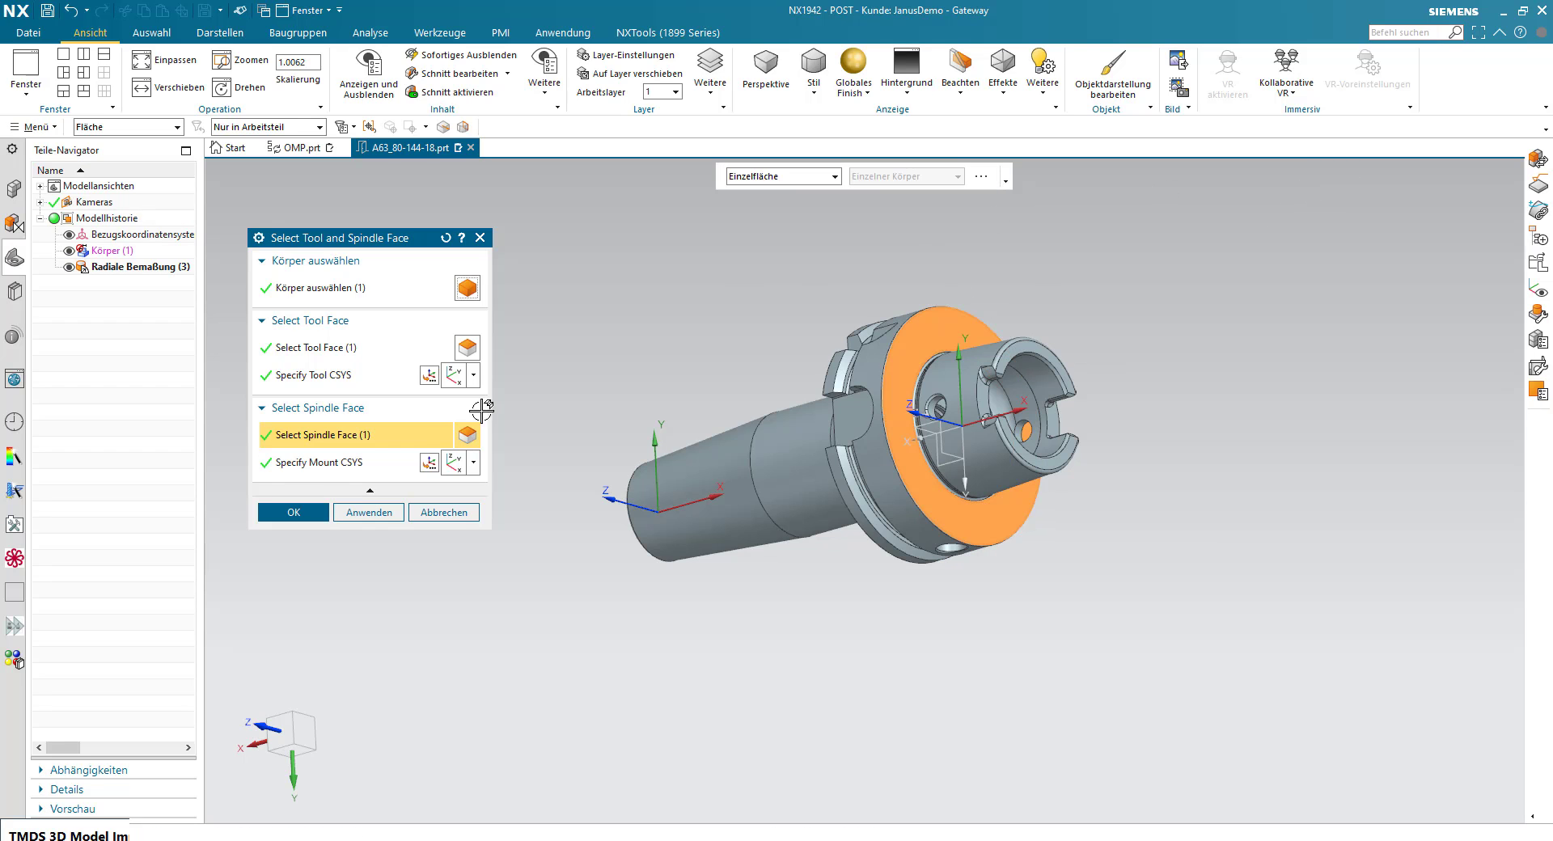
left_click(296, 510)
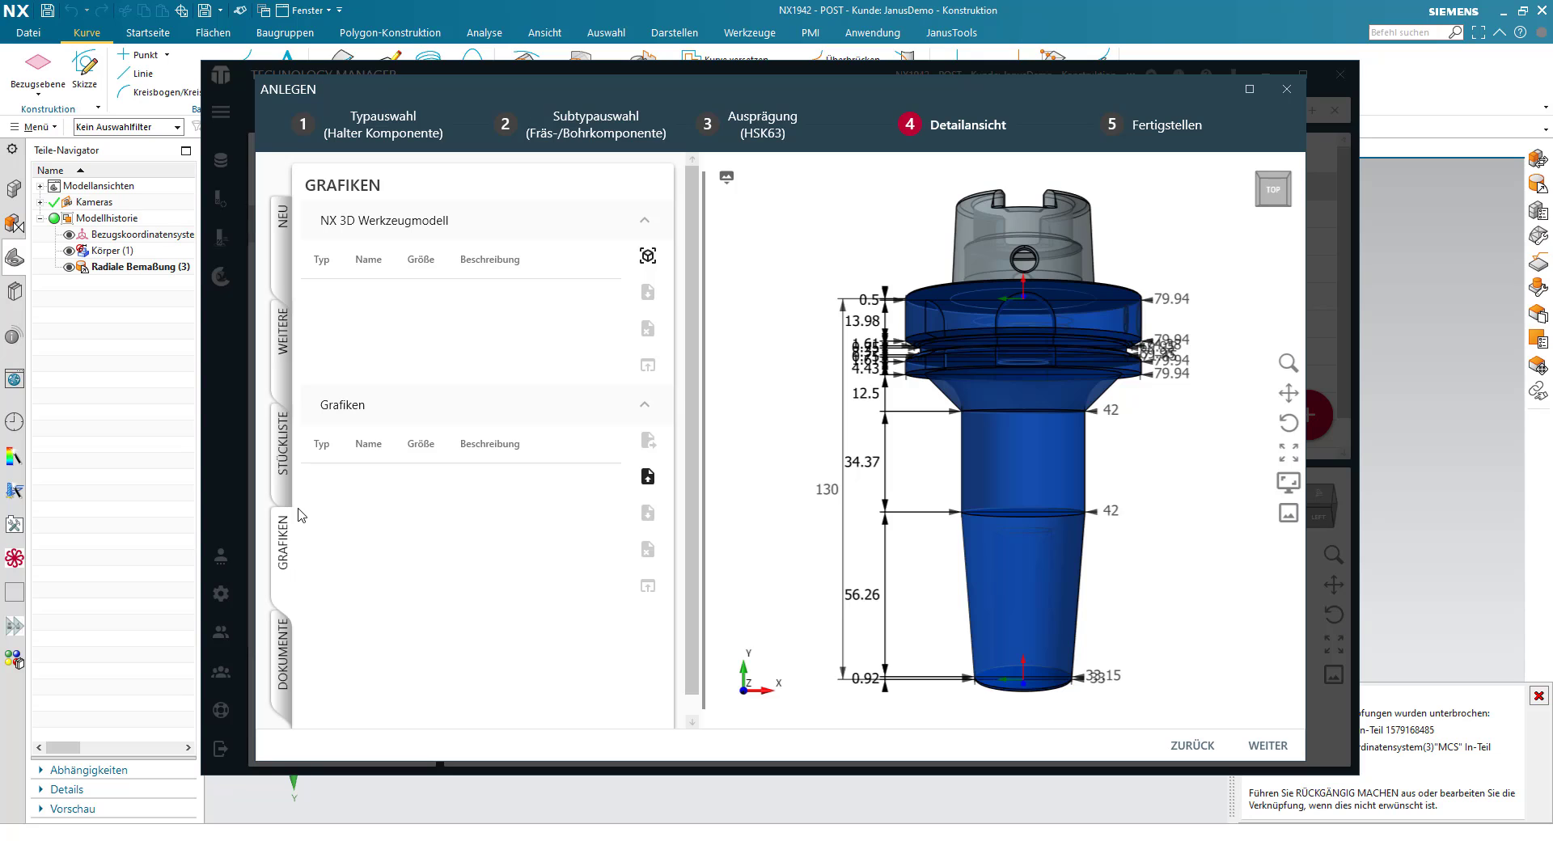
Display only the parametric model in the preview and examine the generated flange and groove contour up close.
left_click_drag(959, 576, 961, 566)
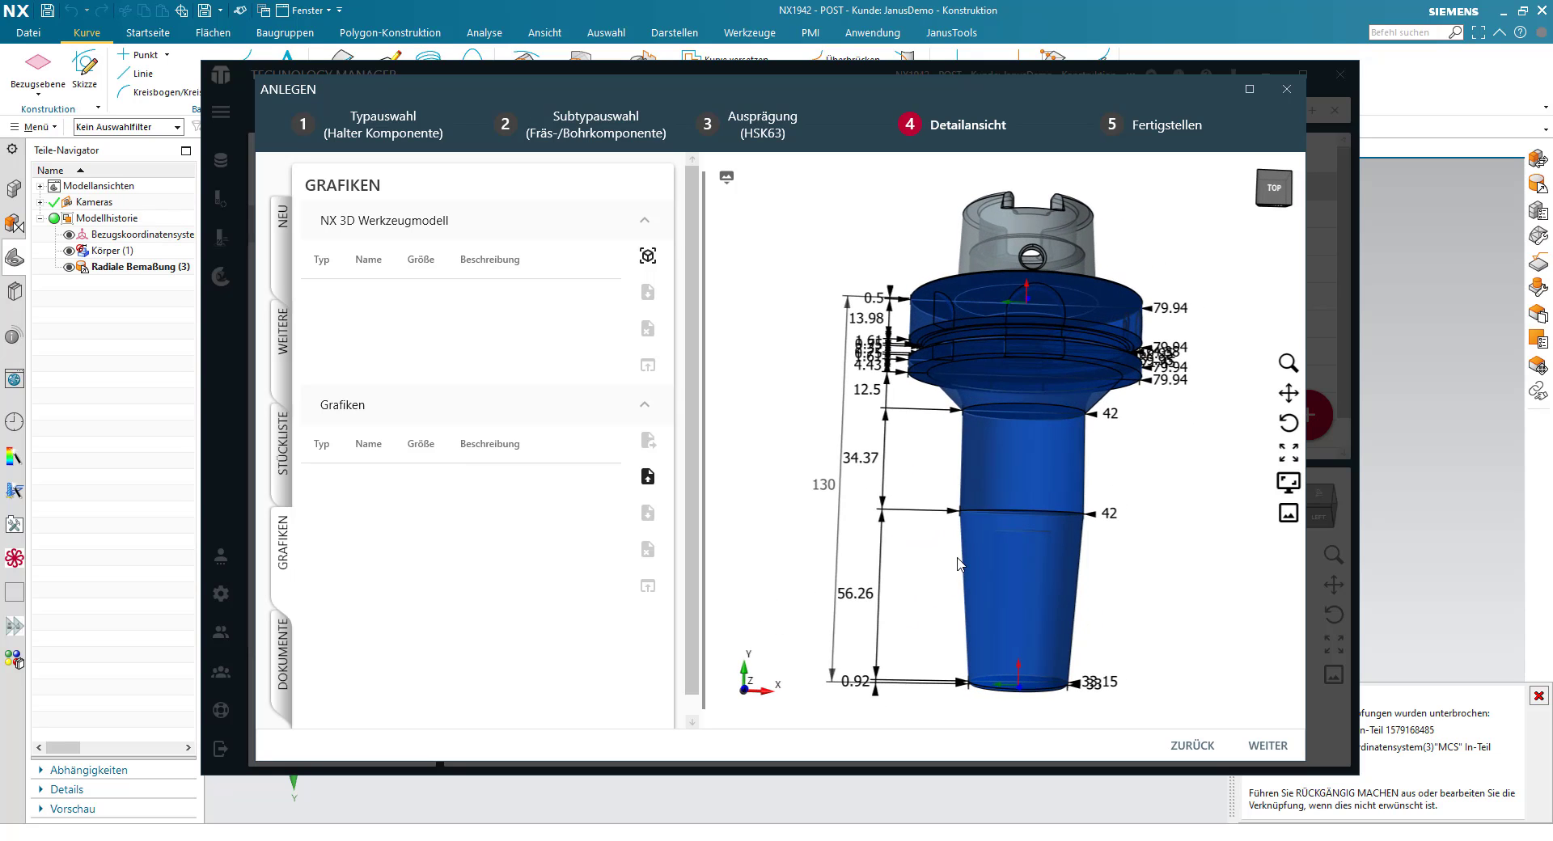
left_click(738, 190)
left_click(781, 213)
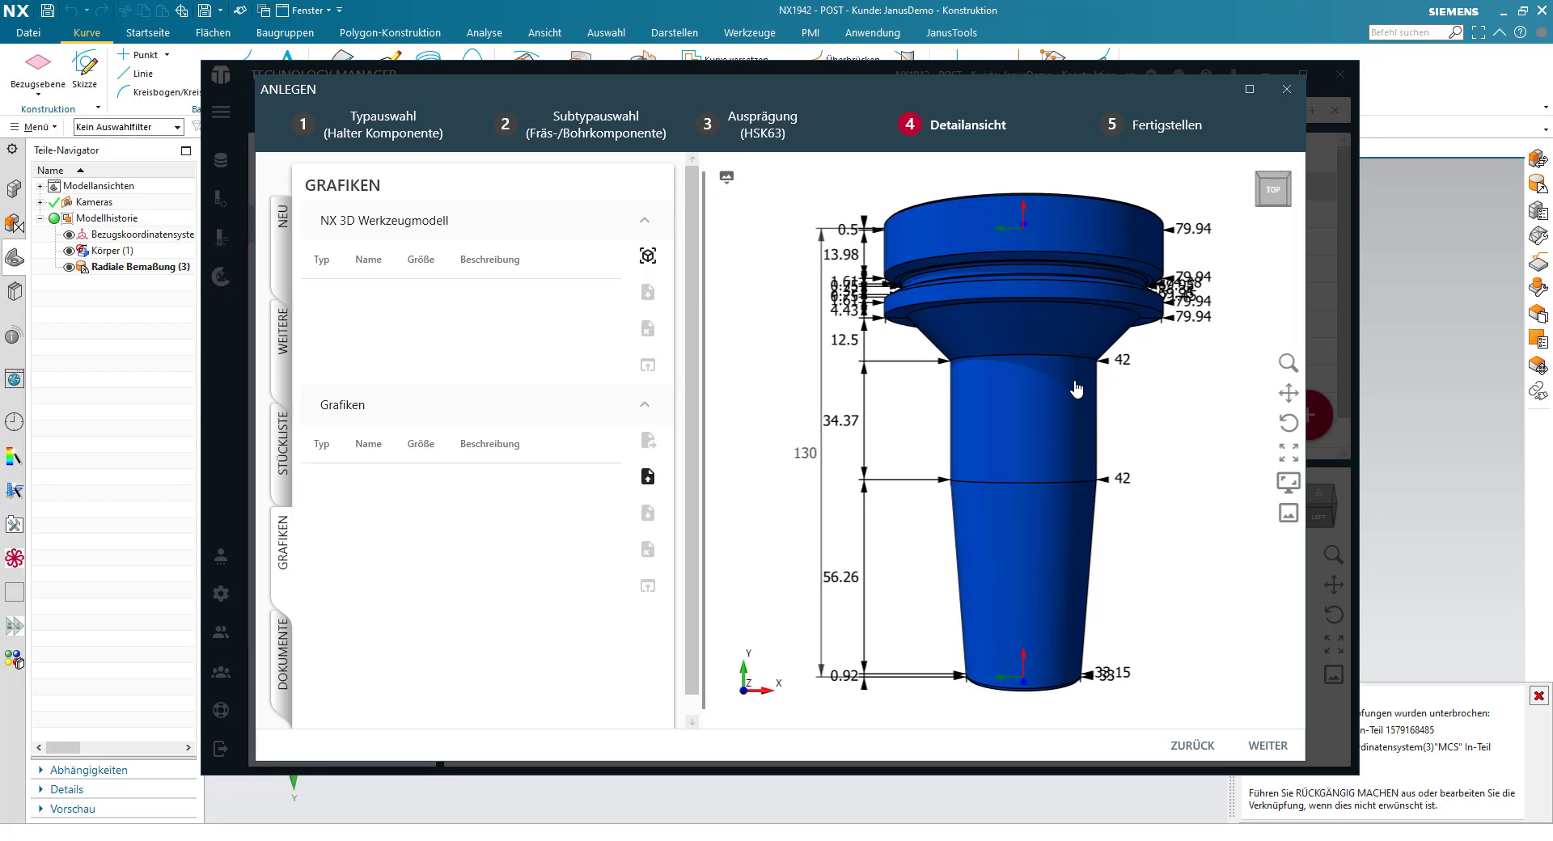
scroll(1080, 390, "up", 1)
scroll(1202, 255, "up", 3)
scroll(1201, 255, "down", 1)
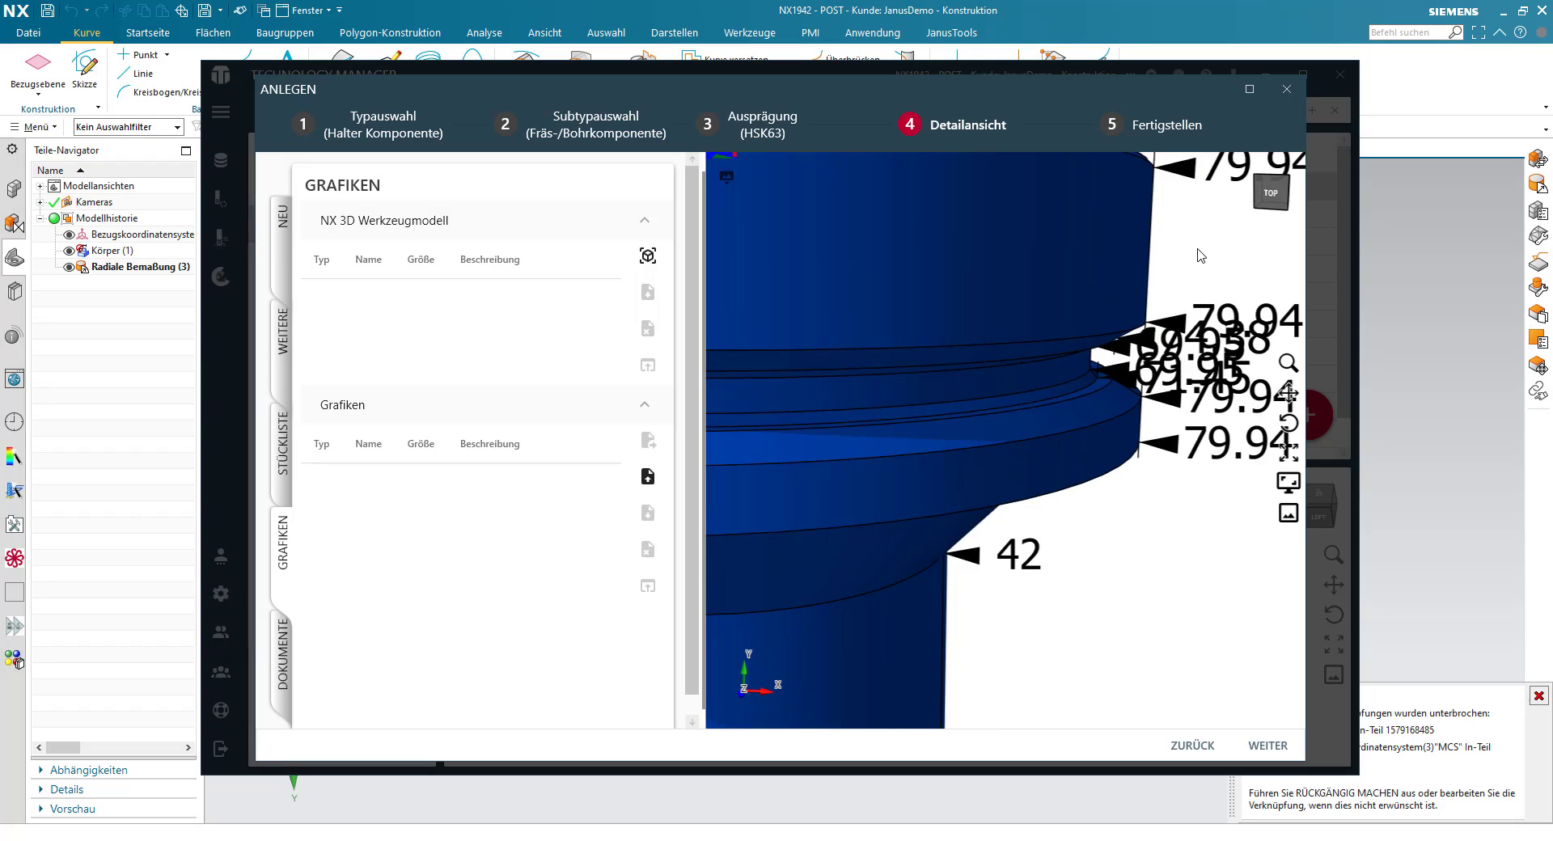
scroll(1201, 255, "down", 3)
Show the imported 3D model alone from several angles, and return the preview to the combined parametric and 3D model display.
left_click(727, 180)
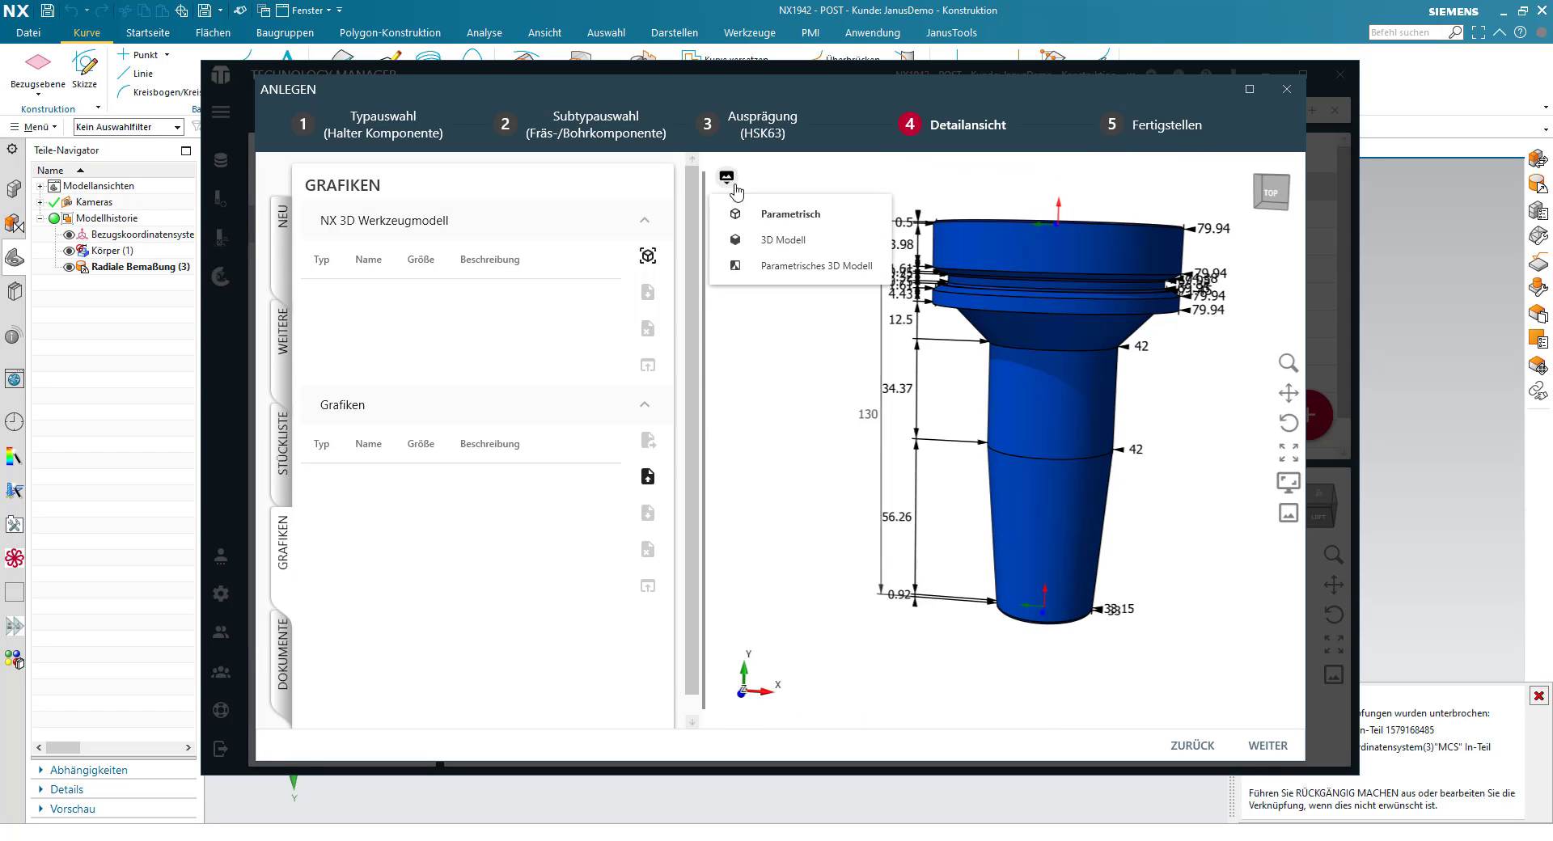
left_click(781, 239)
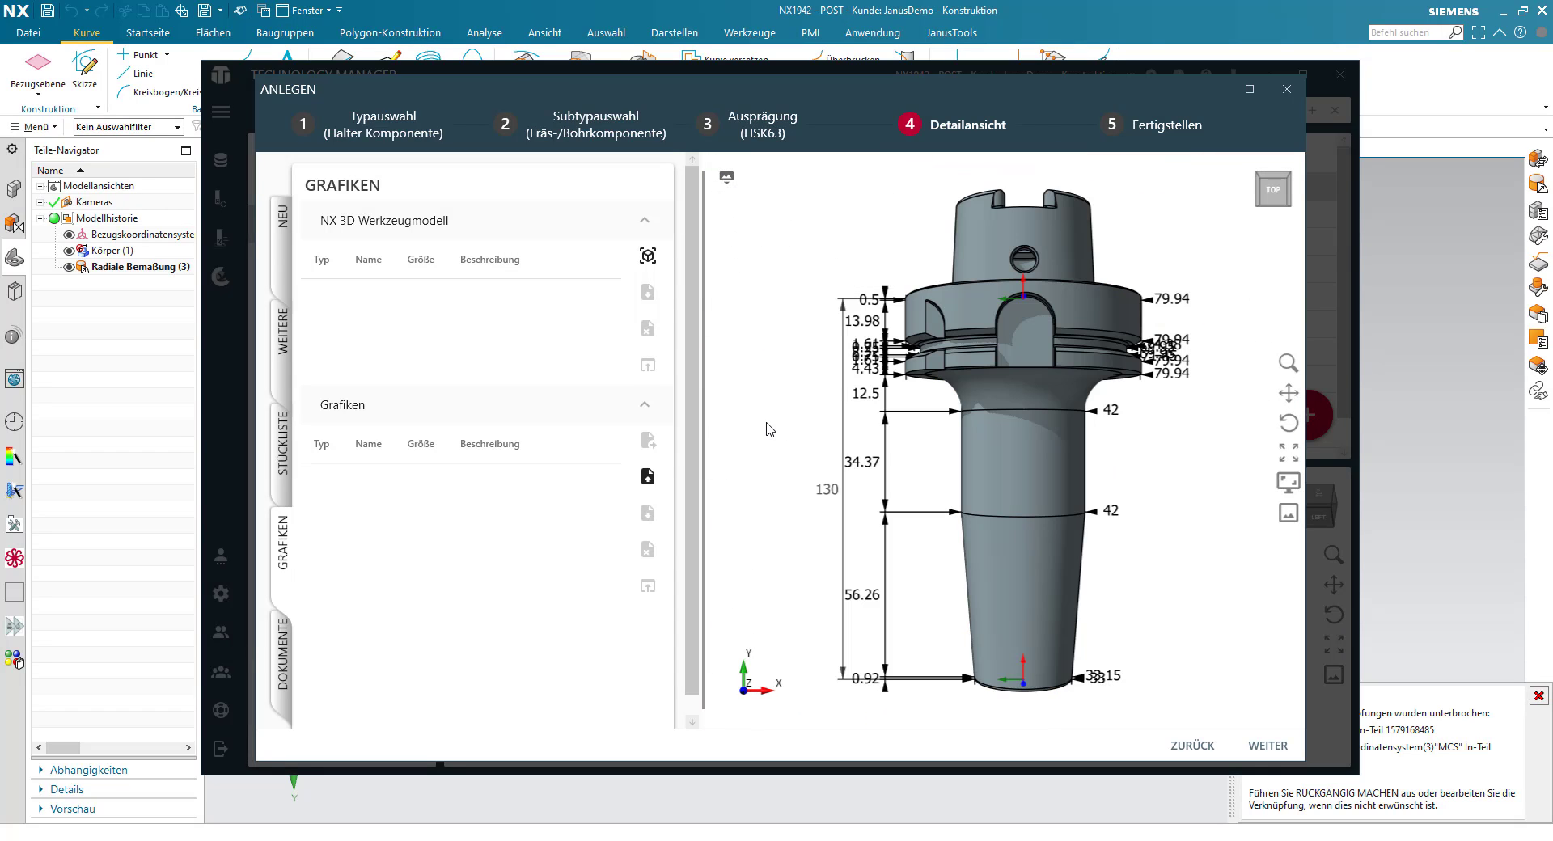
left_click_drag(980, 515, 996, 488)
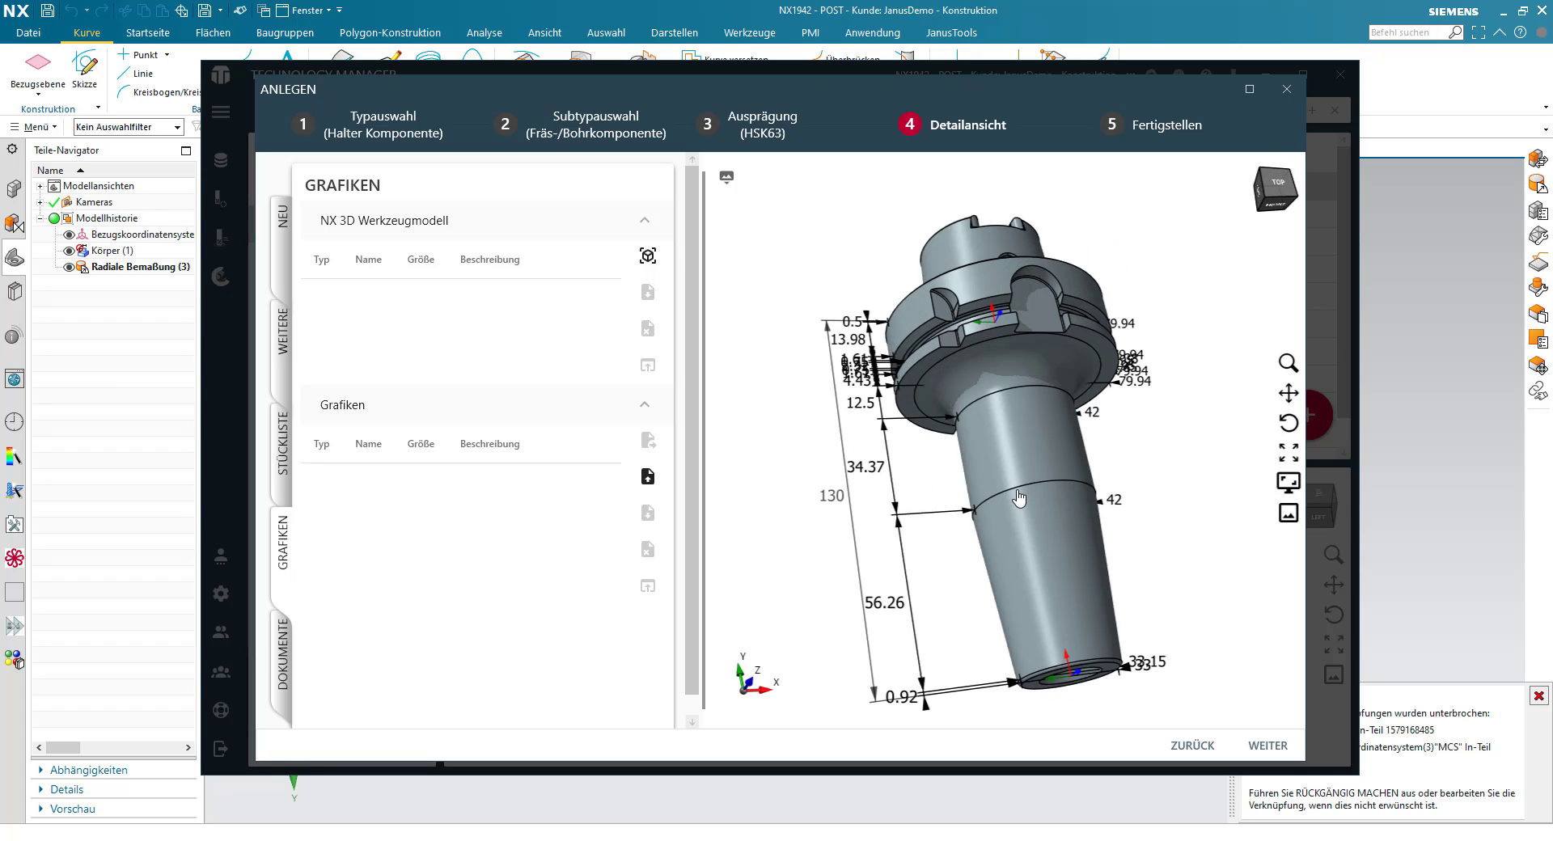
left_click(726, 179)
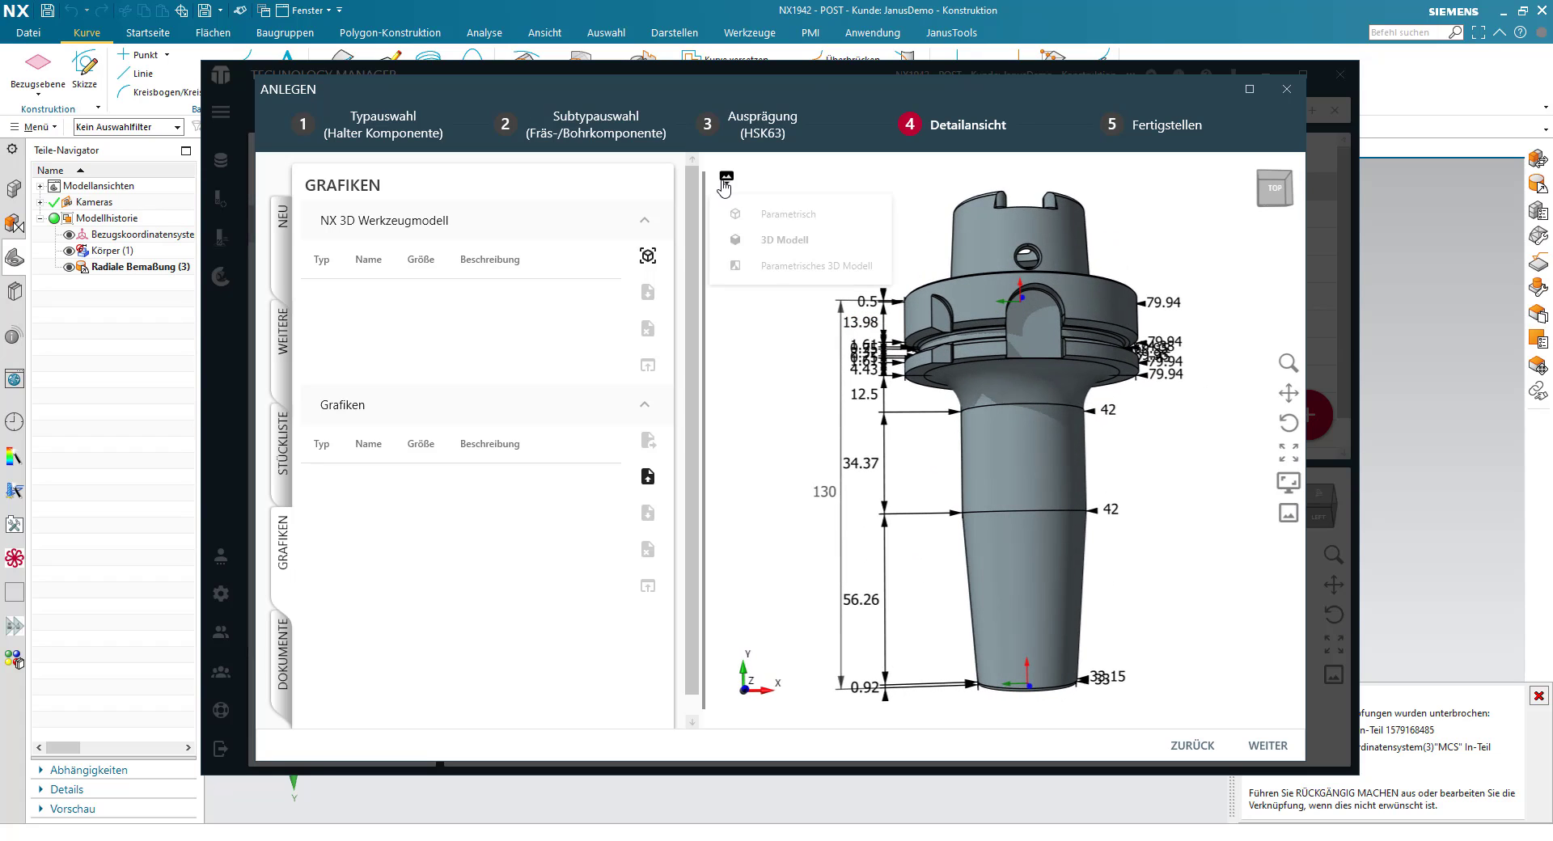
left_click(777, 266)
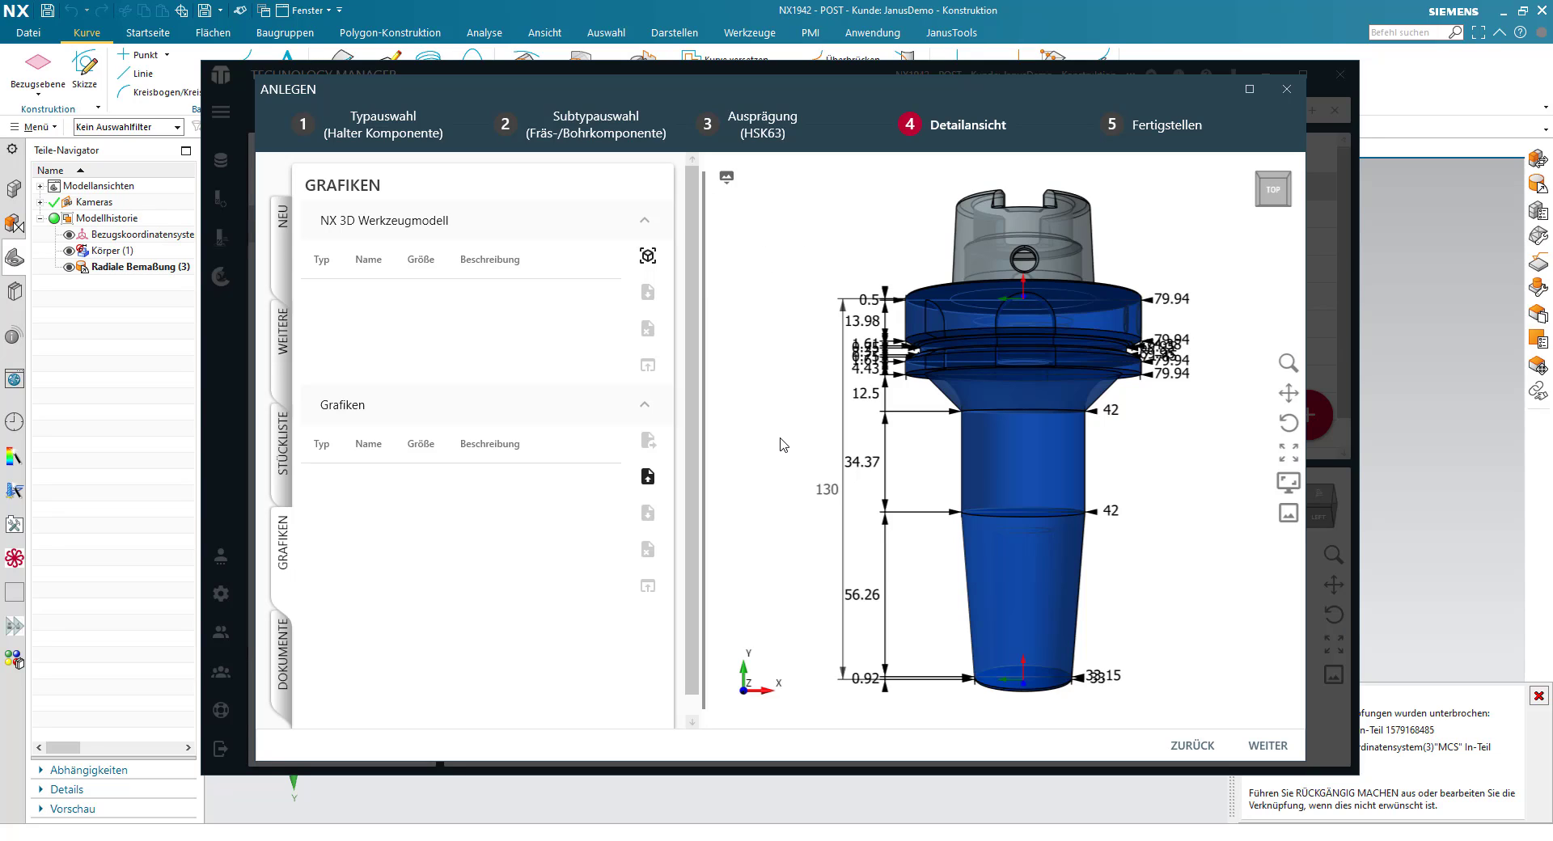
Enter Advent_Halter as the description of the new holder component.
left_click(285, 256)
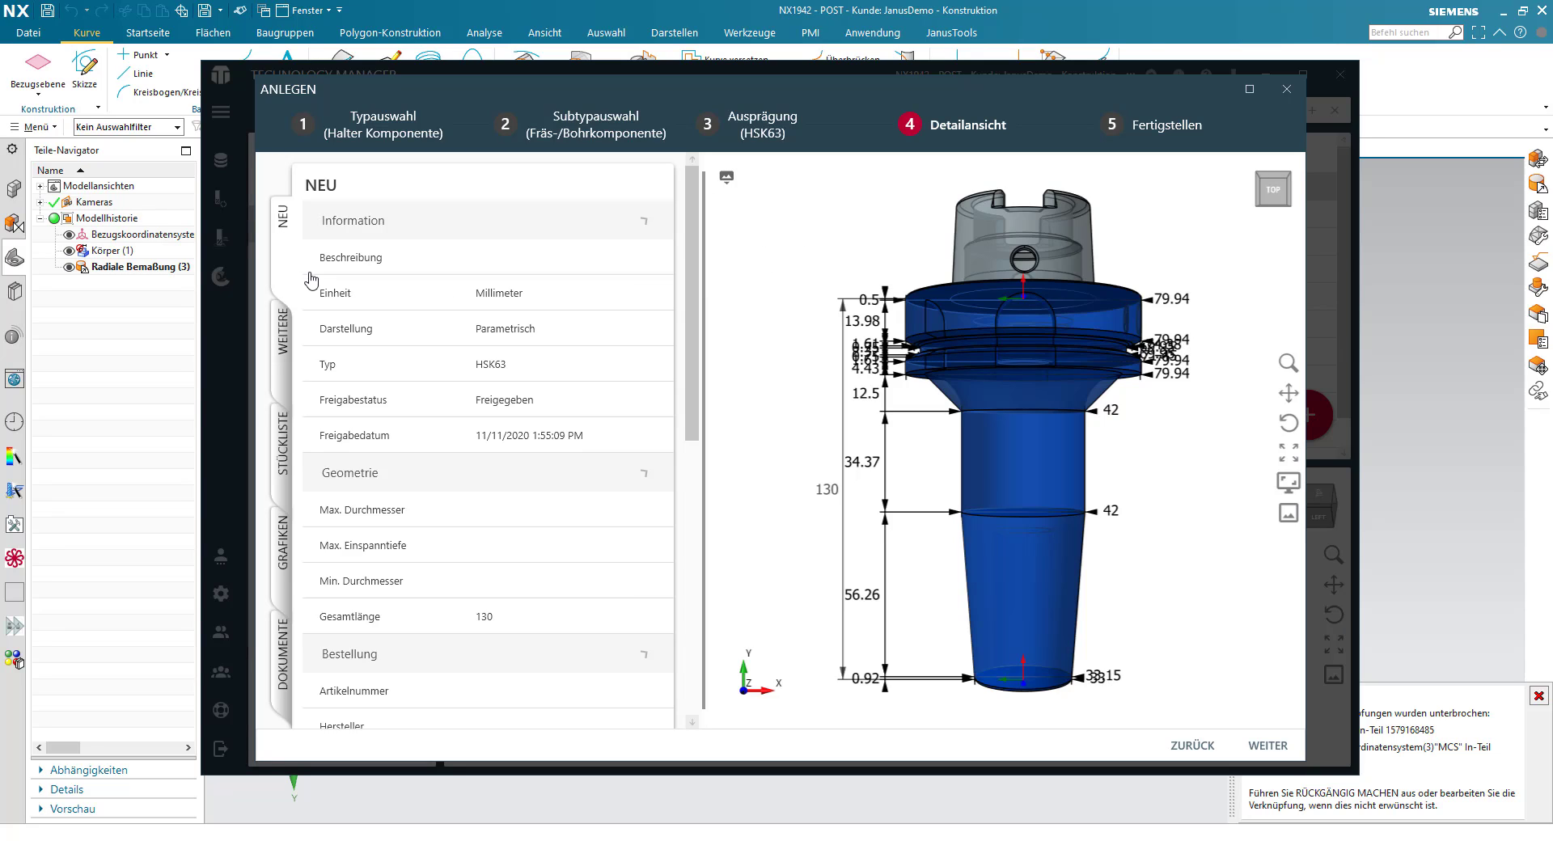
left_click(493, 258)
type("Advent_H")
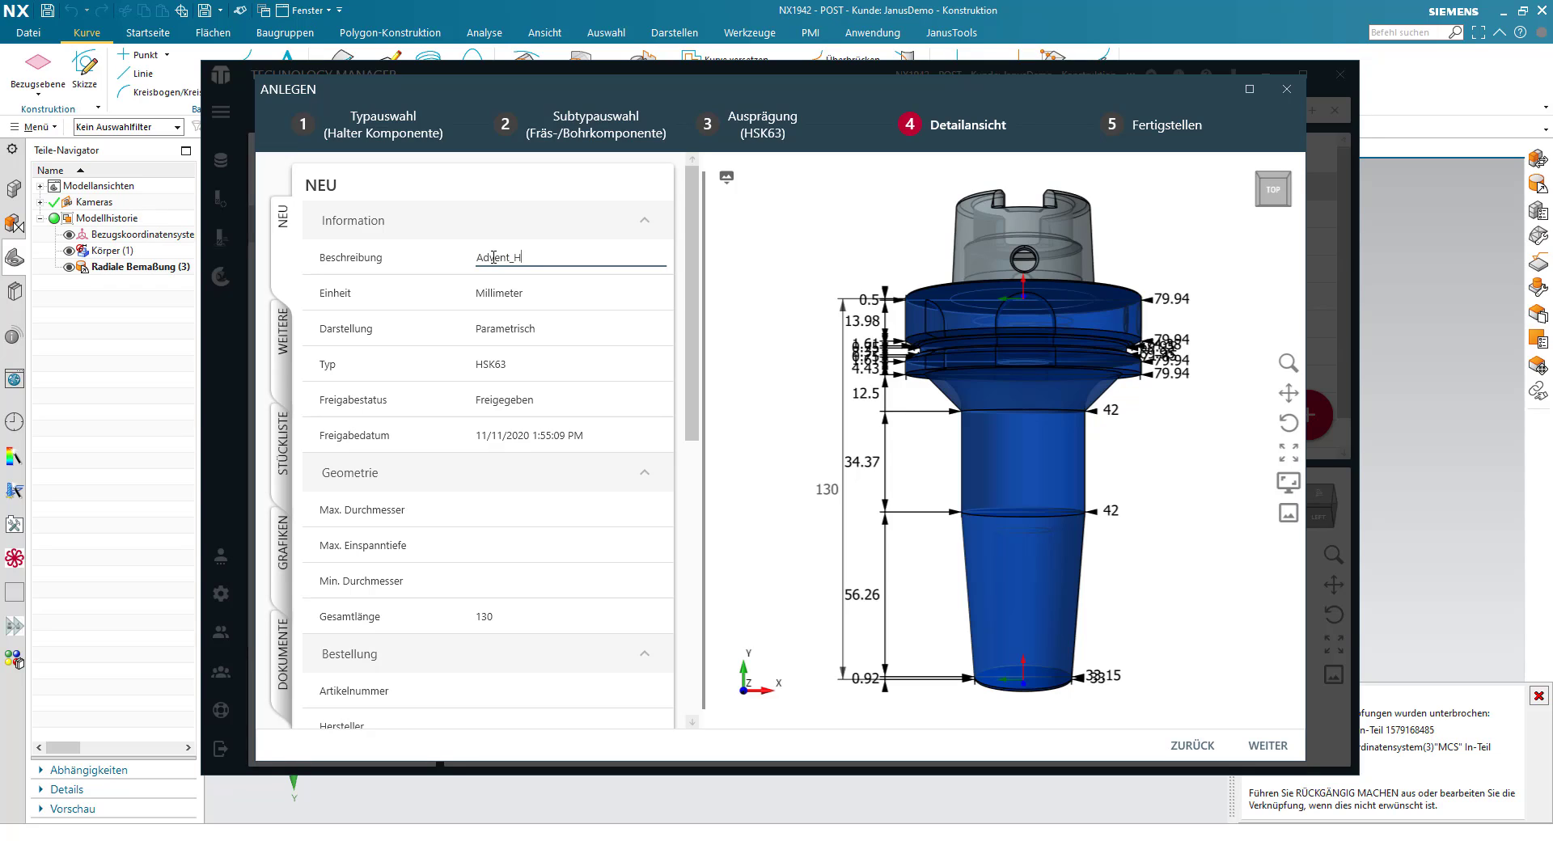
type("alter")
Finish creating the component with the generated name and select Advent_Halter in the component list.
left_click(1276, 745)
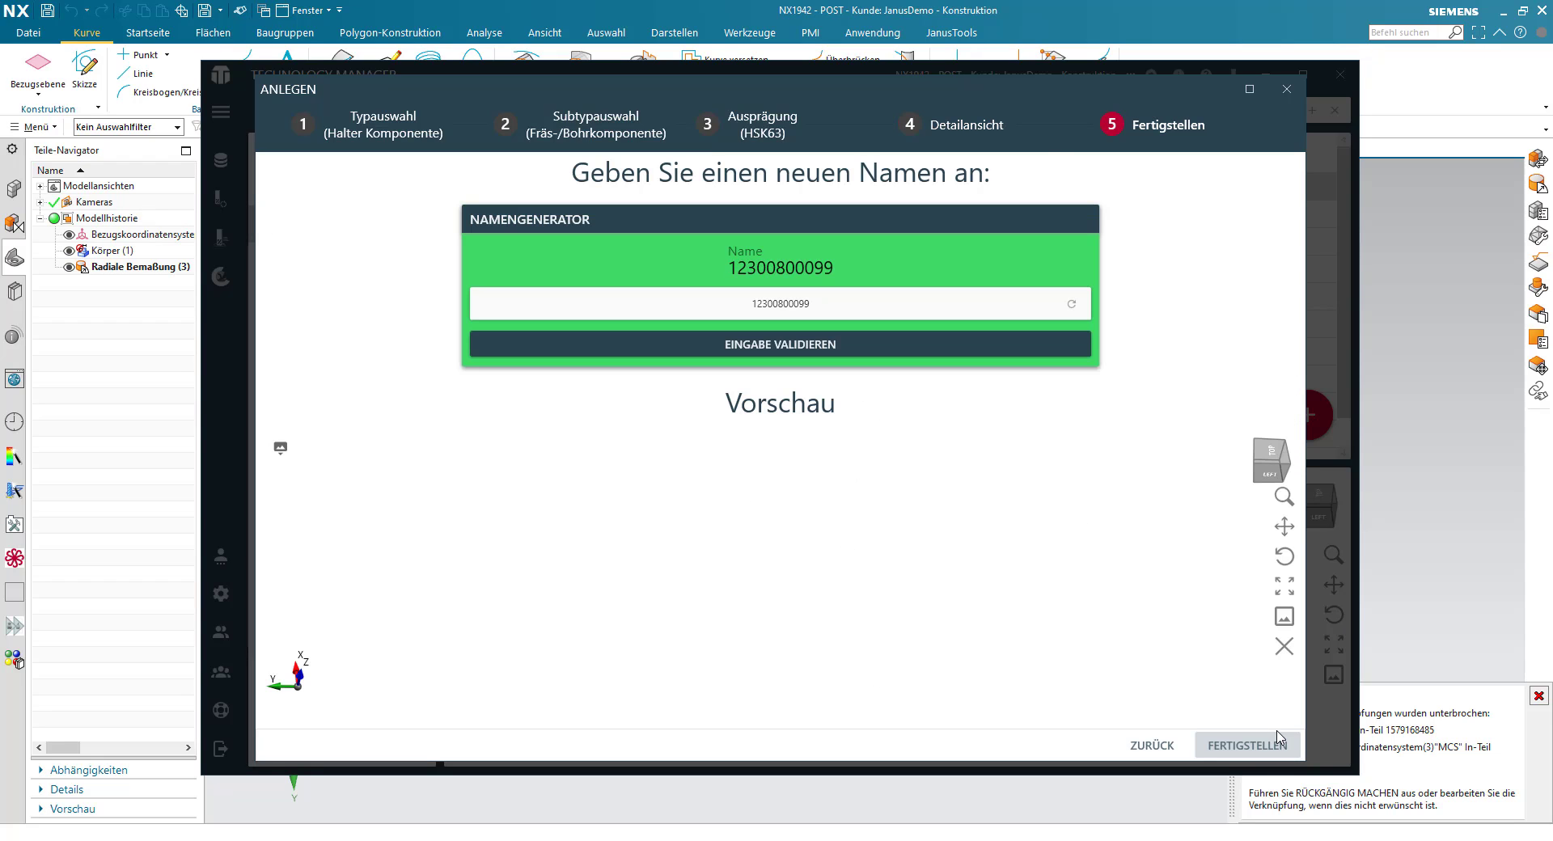
left_click(1250, 745)
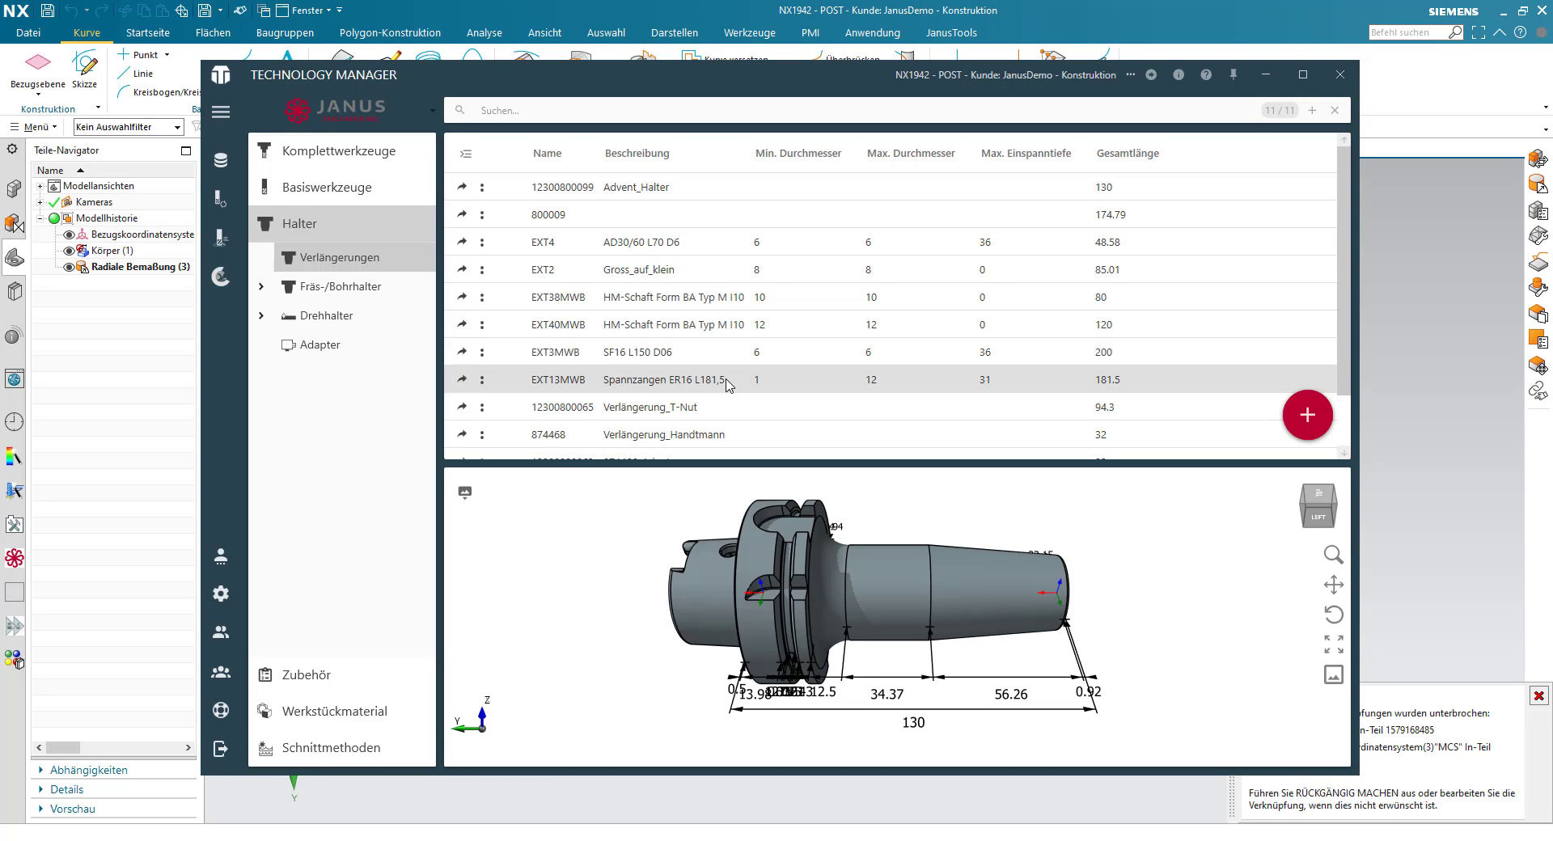
left_click(693, 192)
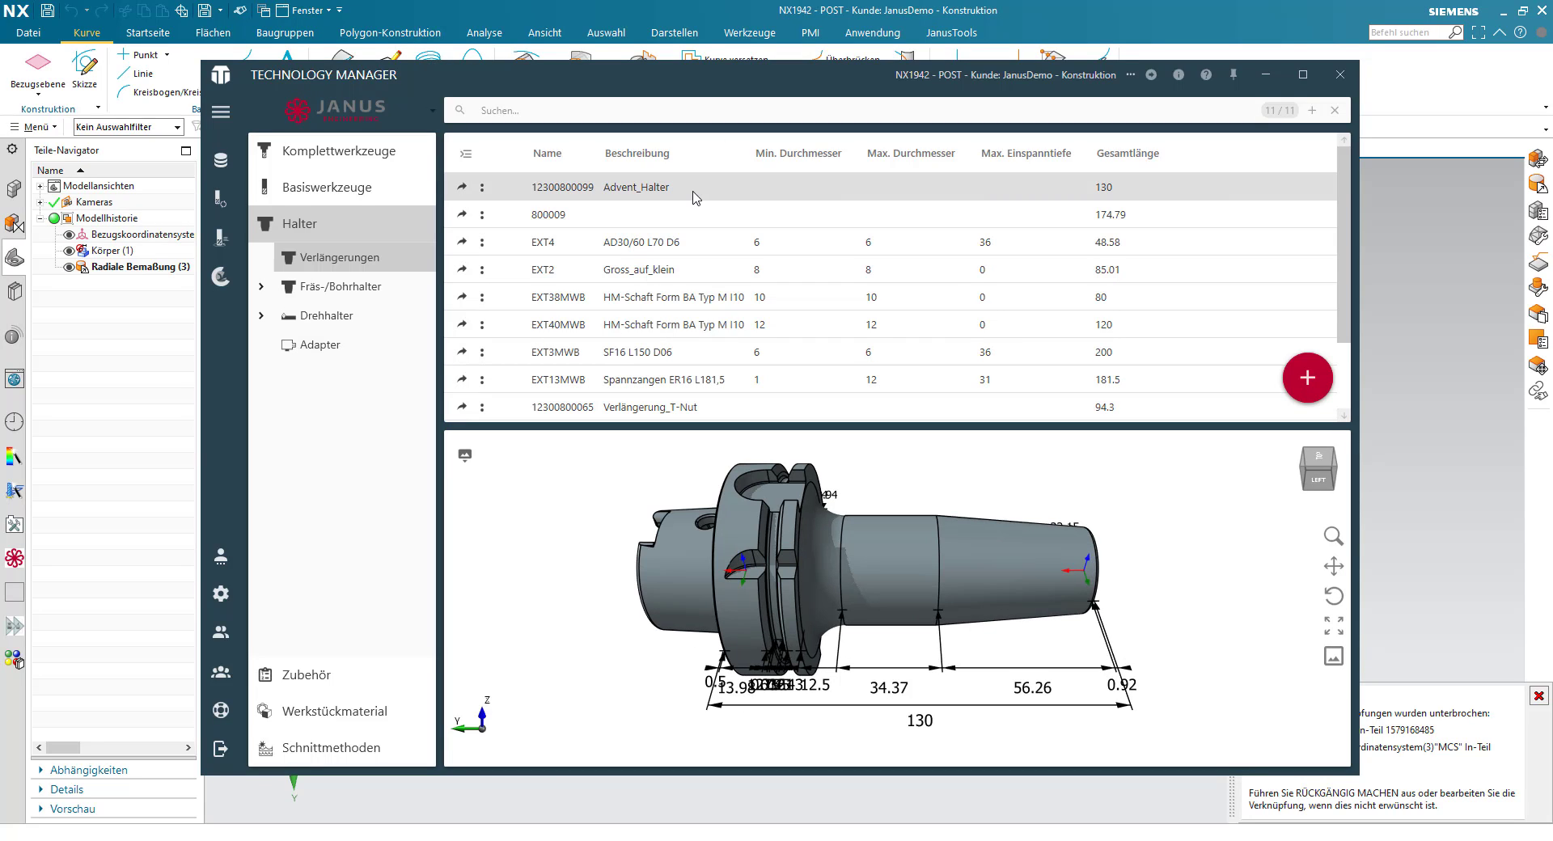